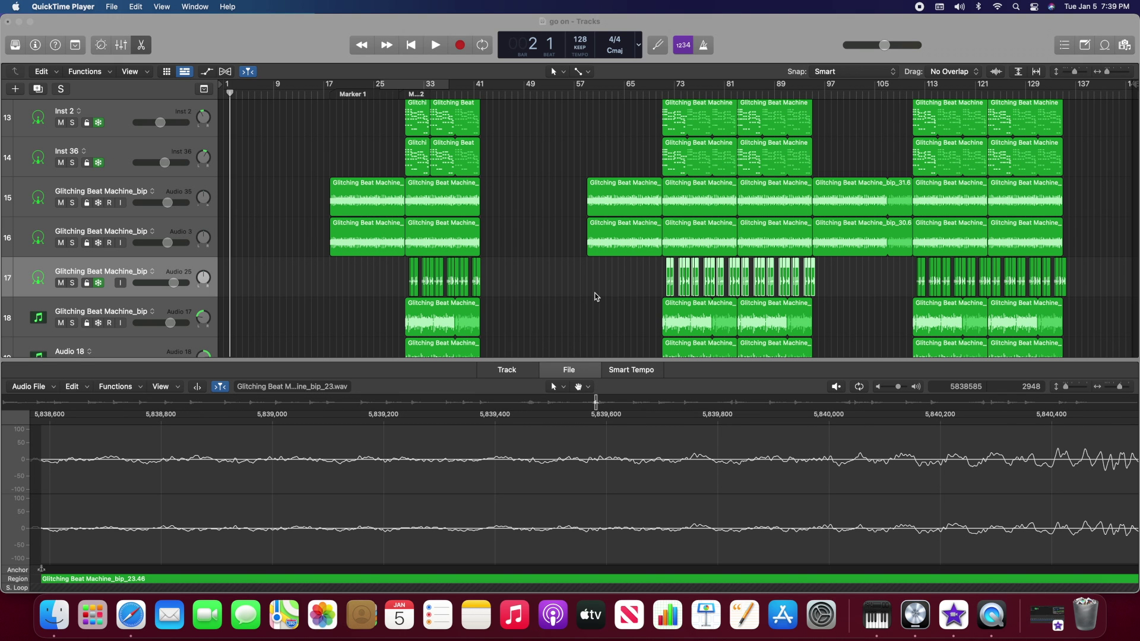
Solo only the six kcik tracks, 37 to 42, leaving the Audio 44 track unsoloed.
scroll(635, 320, "down", 10)
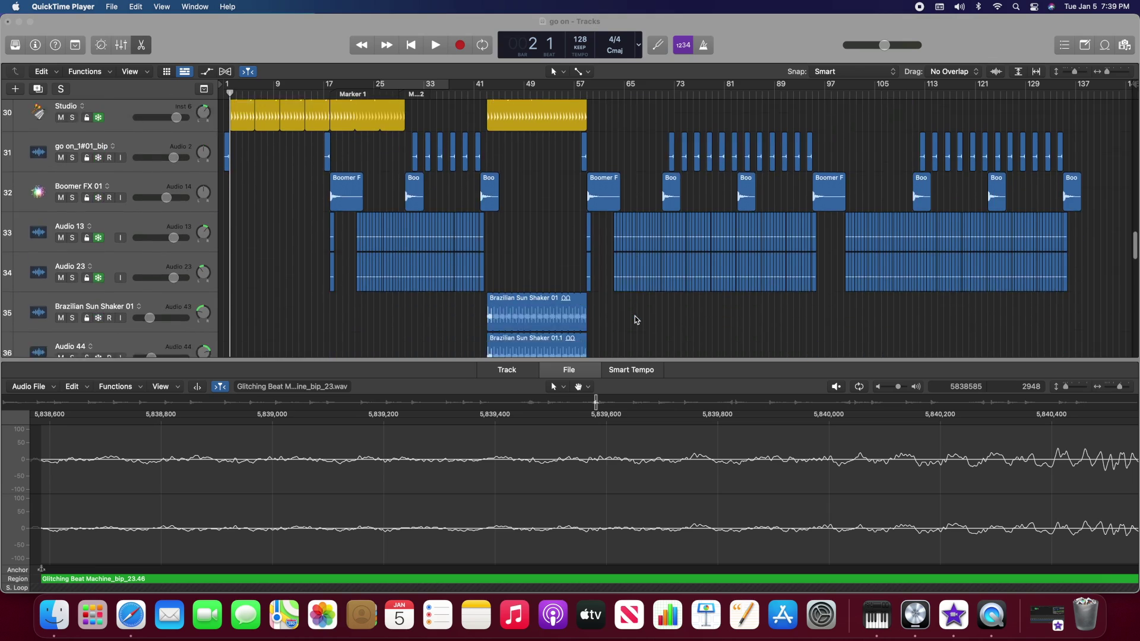
scroll(635, 320, "up", 10)
scroll(635, 320, "up", 5)
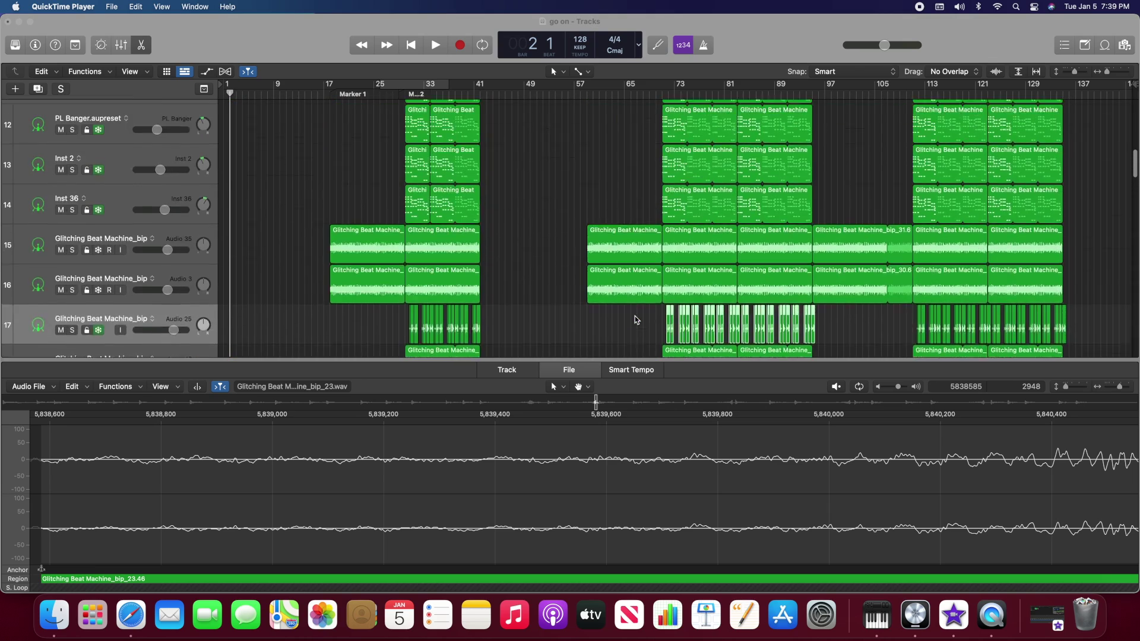
scroll(635, 320, "down", 12)
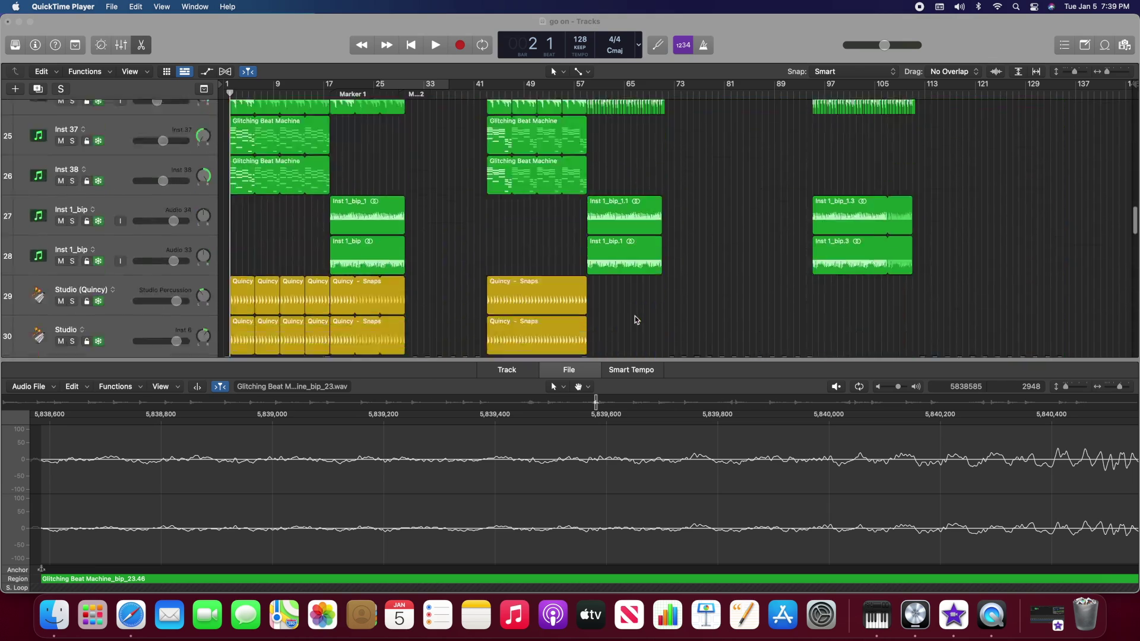
scroll(635, 320, "up", 3)
scroll(635, 320, "down", 5)
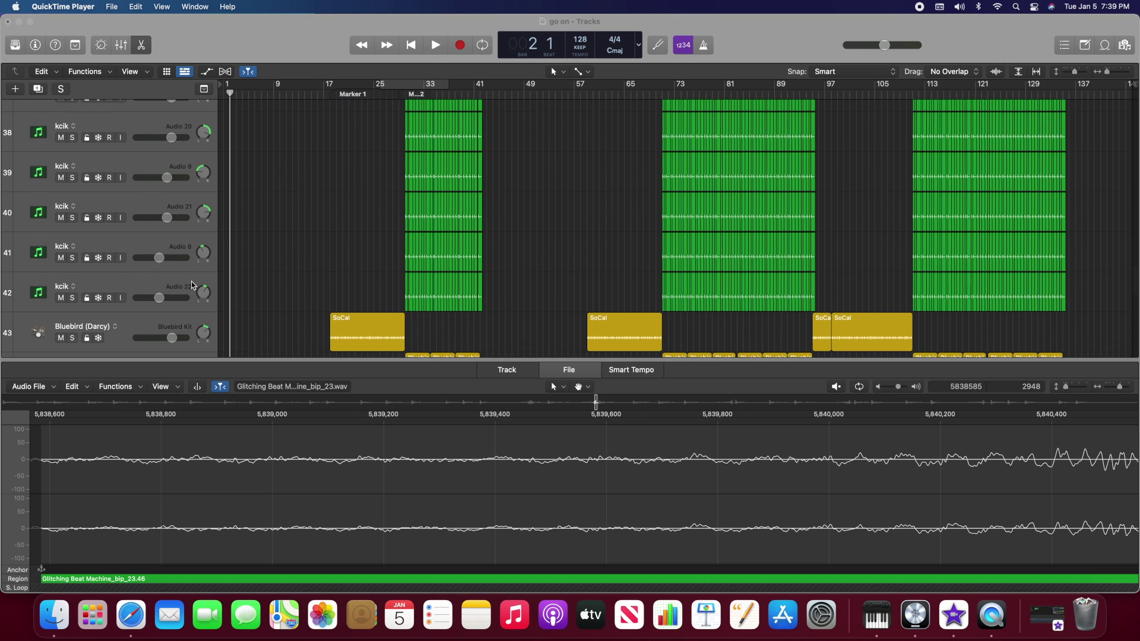
left_click(137, 288)
scroll(122, 314, "up", 2)
scroll(119, 325, "down", 2)
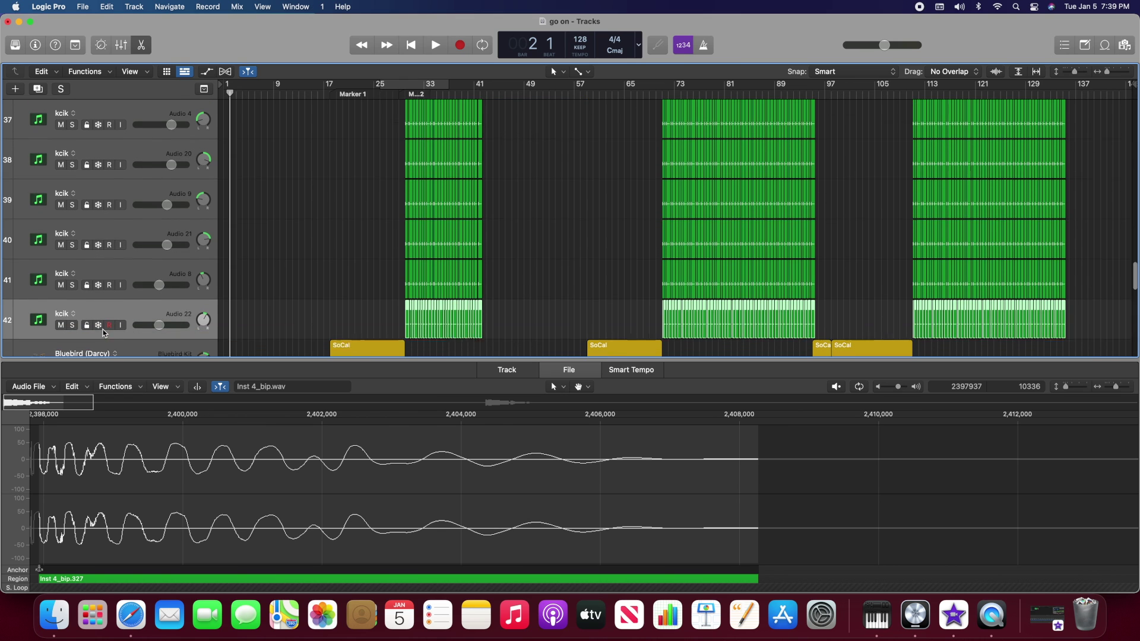
key("s")
scroll(71, 122, "up", 1)
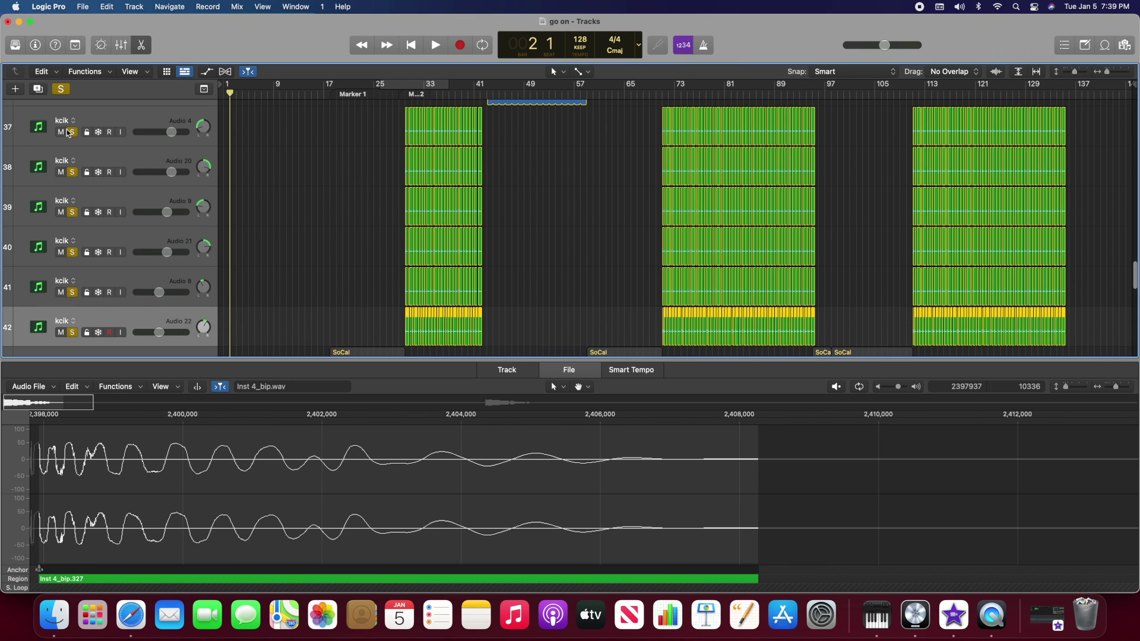
scroll(100, 158, "up", 3)
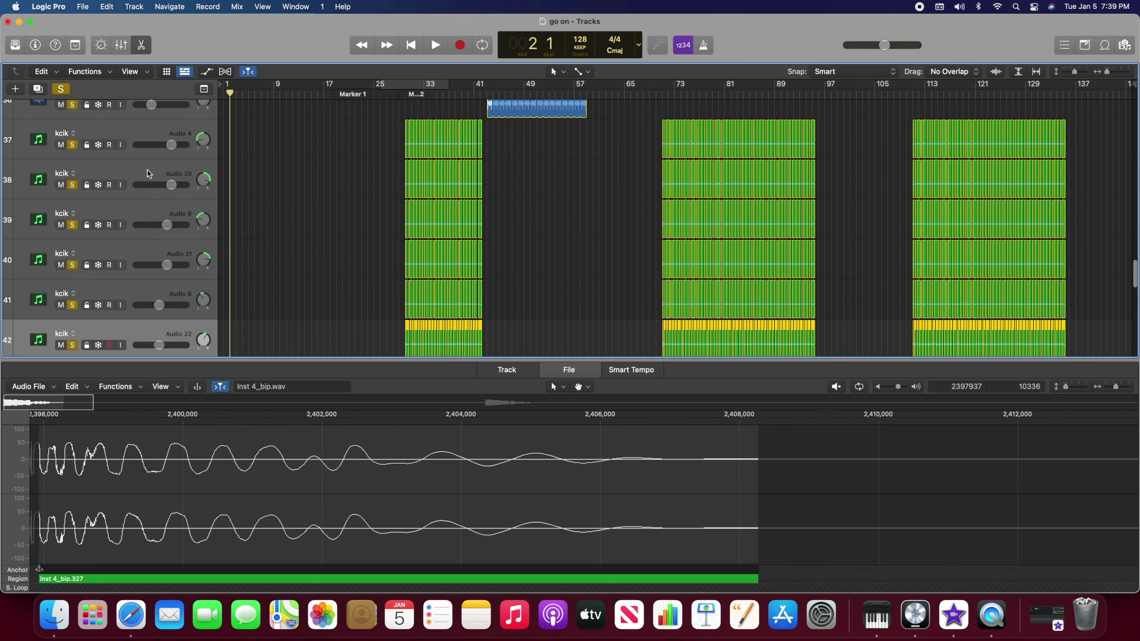
left_click(72, 154)
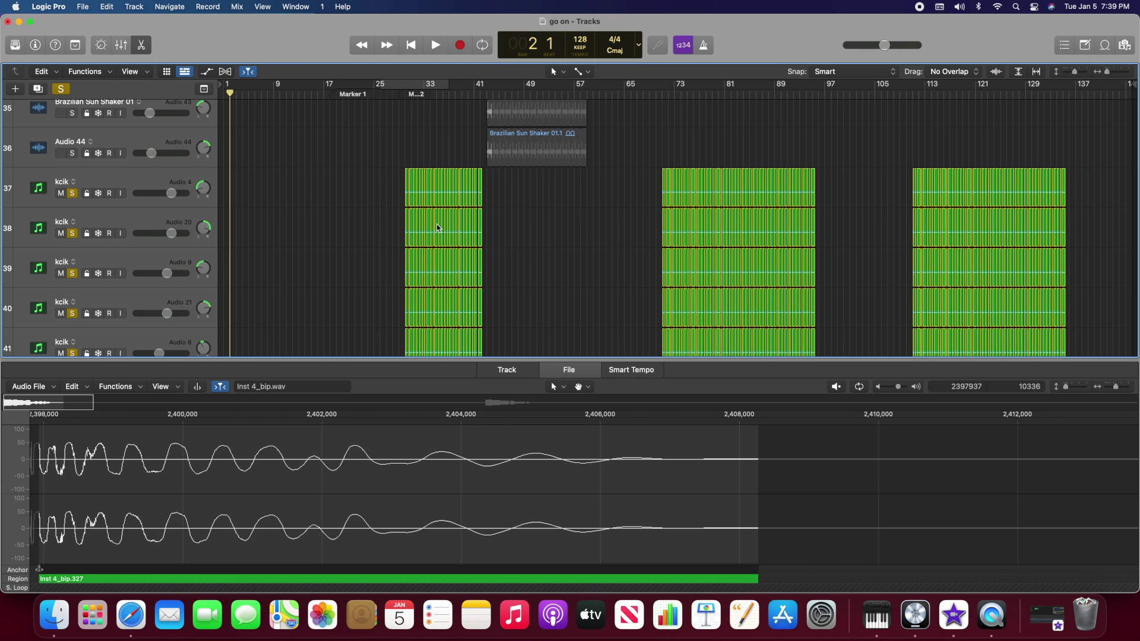
Show the mixer and select the first kcik track, number 37.
scroll(481, 225, "down", 1)
scroll(481, 225, "down", 3)
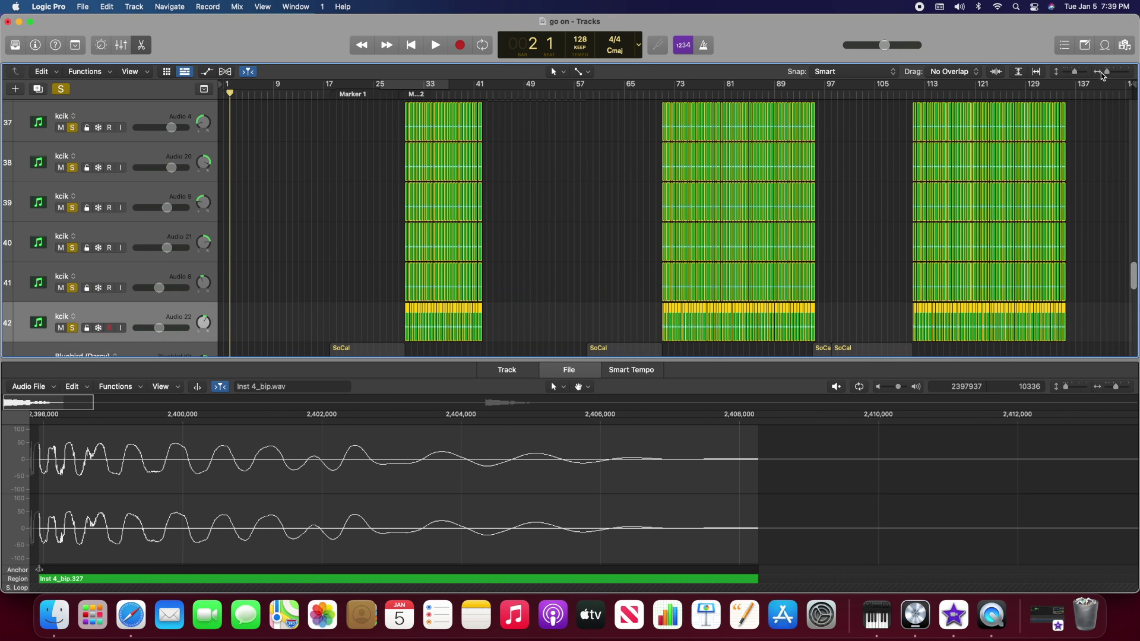
left_click_drag(1075, 73, 1119, 76)
scroll(689, 255, "left", 5)
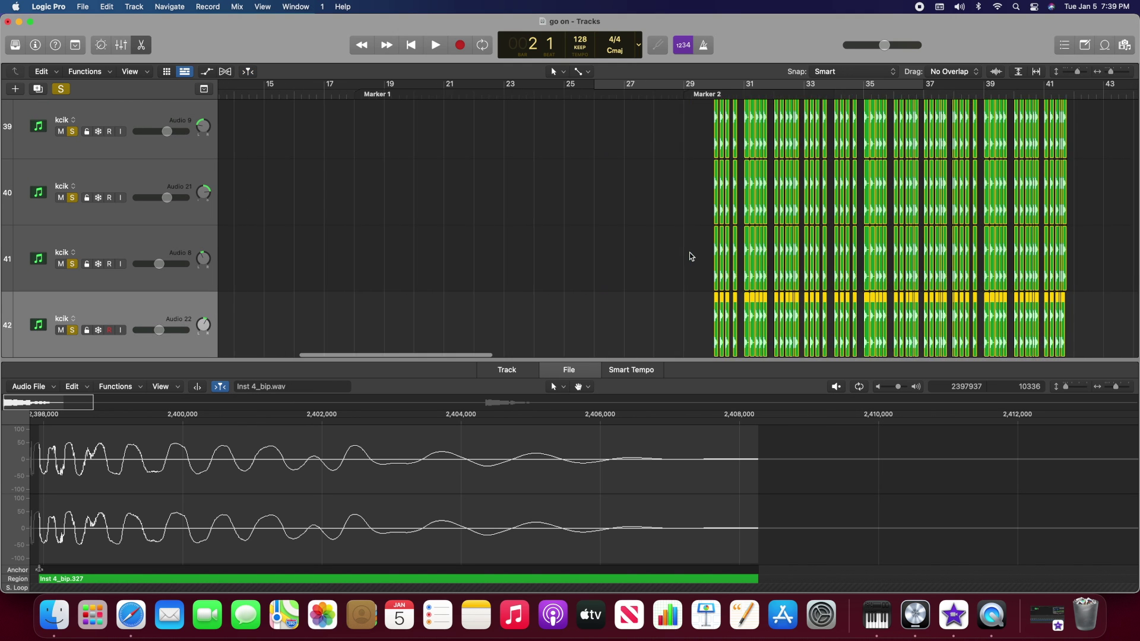
scroll(690, 256, "up", 3)
scroll(691, 256, "right", 5)
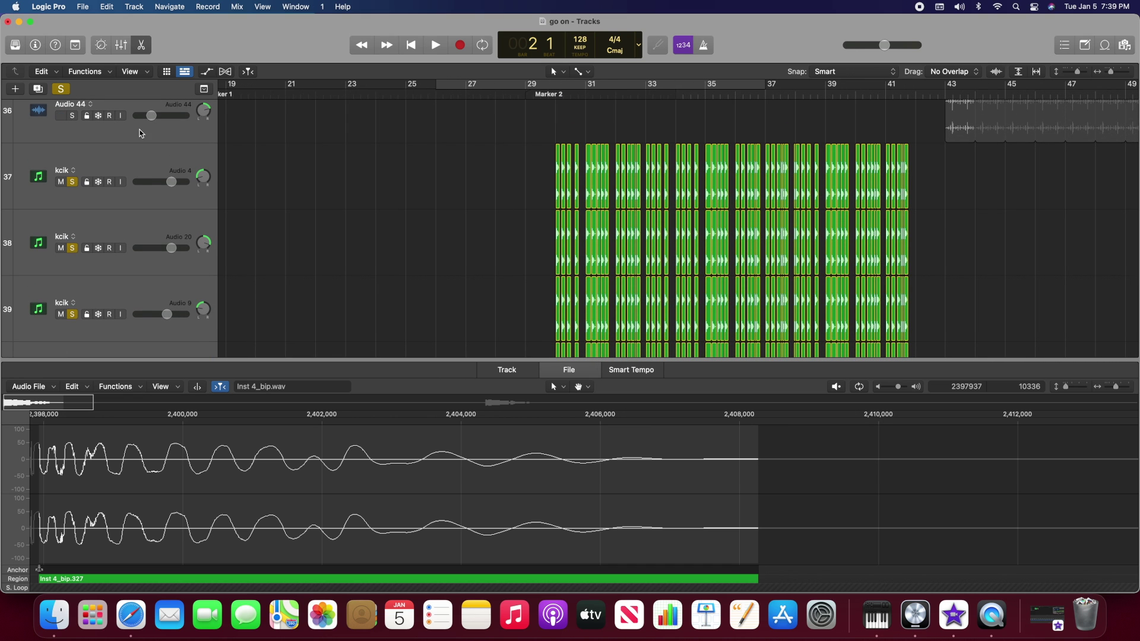
left_click(122, 45)
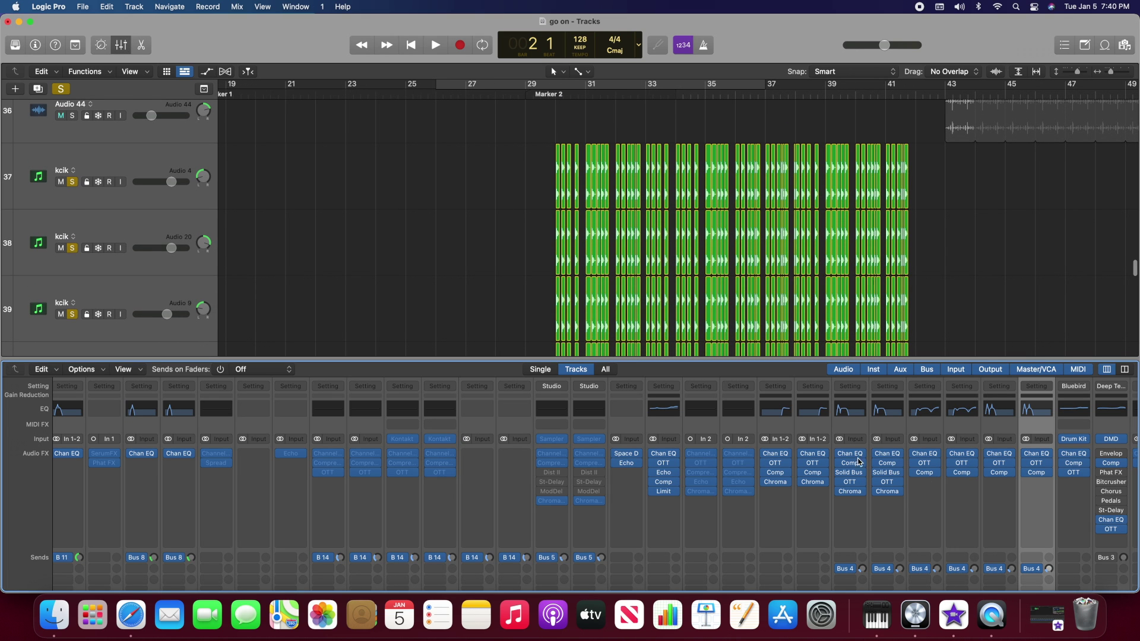
scroll(748, 469, "right", 6)
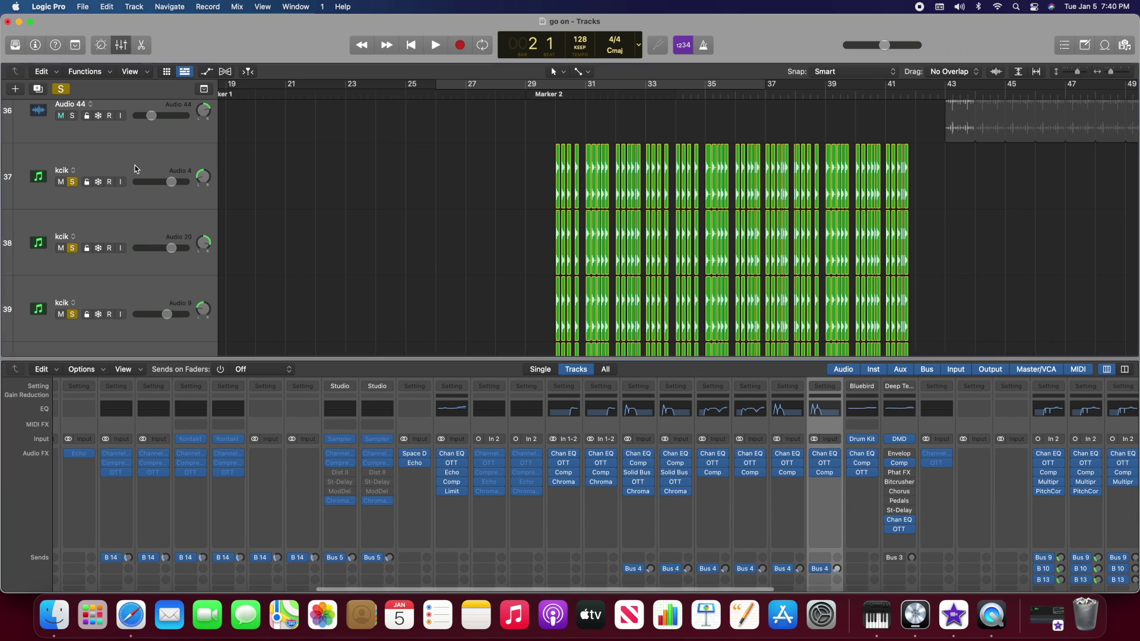
left_click(136, 169)
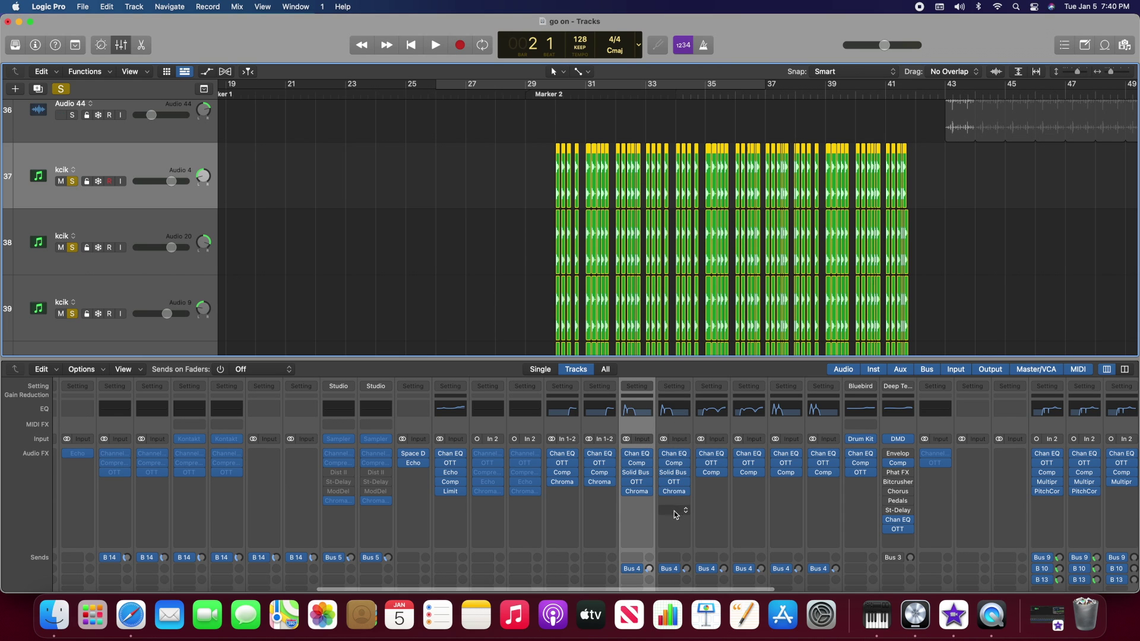
Examine the panning, volume faders, sends and effect plug-ins of the six kcik channels in the mixer.
scroll(667, 495, "down", 5)
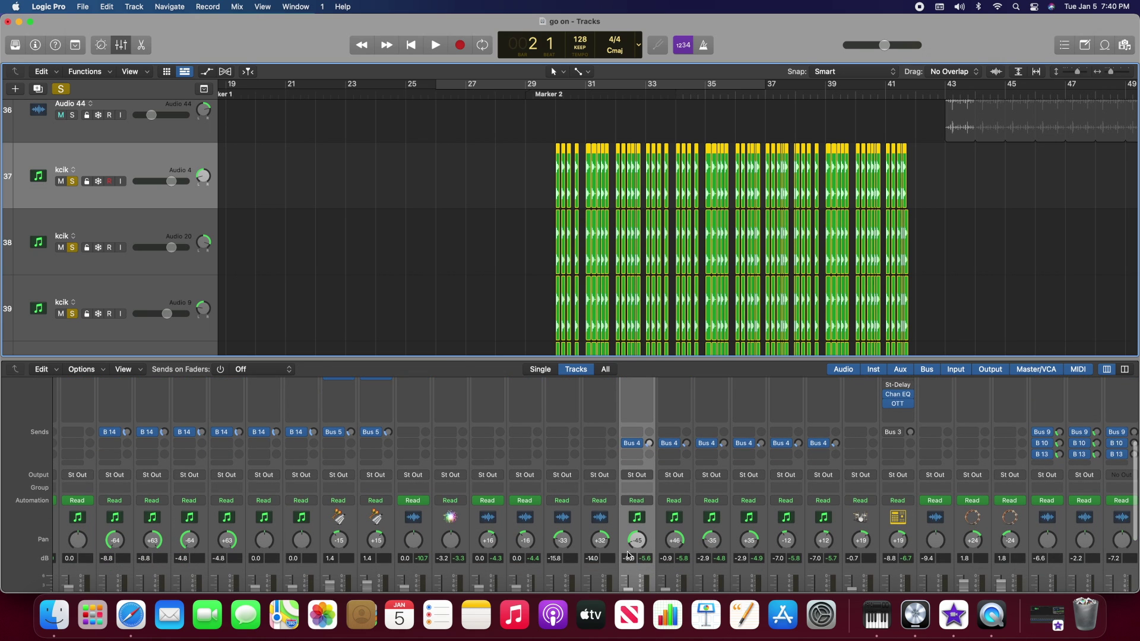
scroll(683, 546, "right", 3)
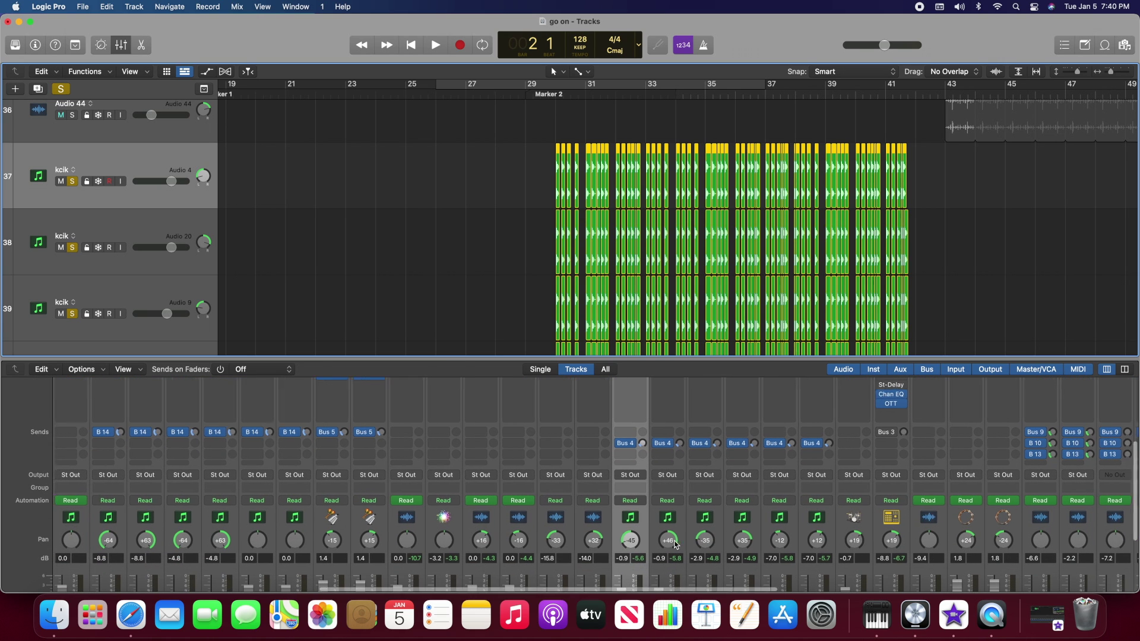
scroll(677, 544, "down", 4)
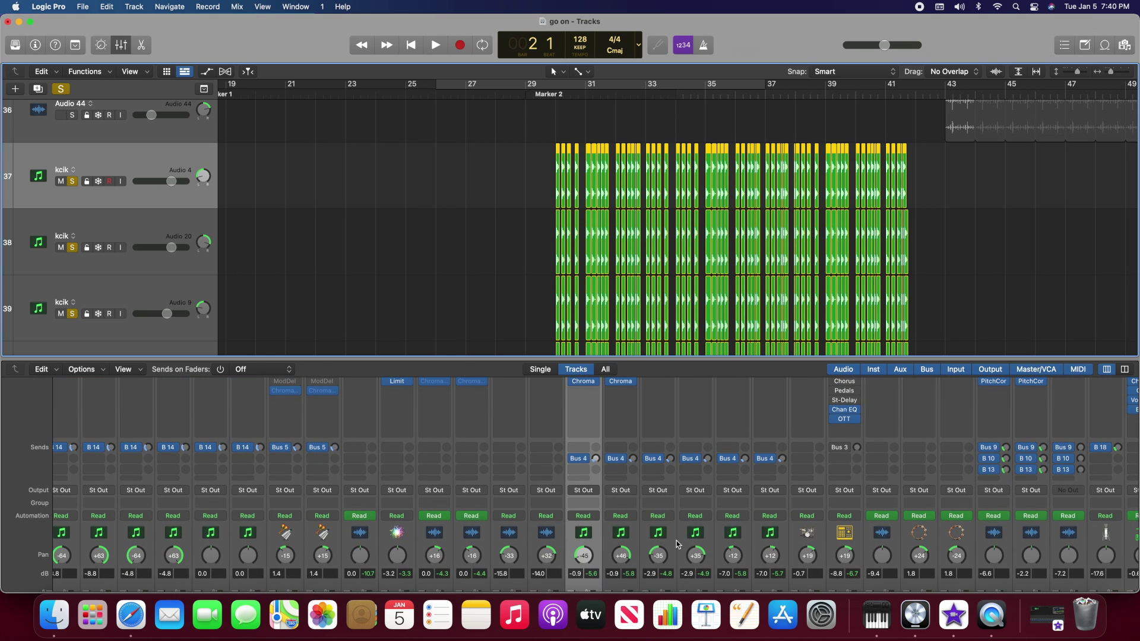
scroll(677, 544, "down", 2)
left_click(650, 553)
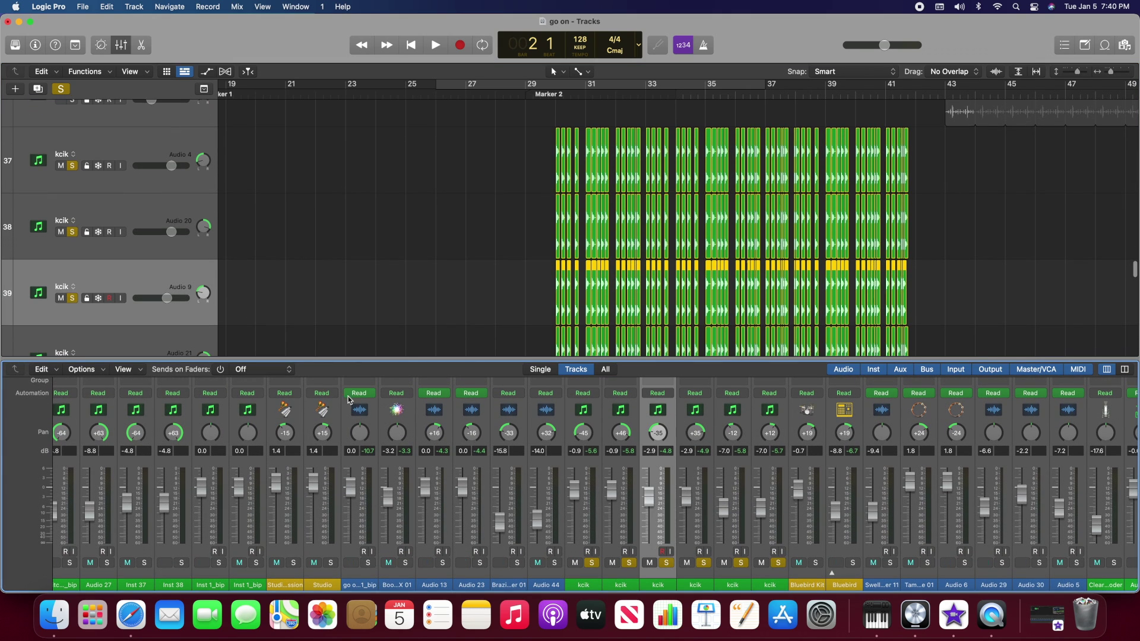
left_click(688, 556)
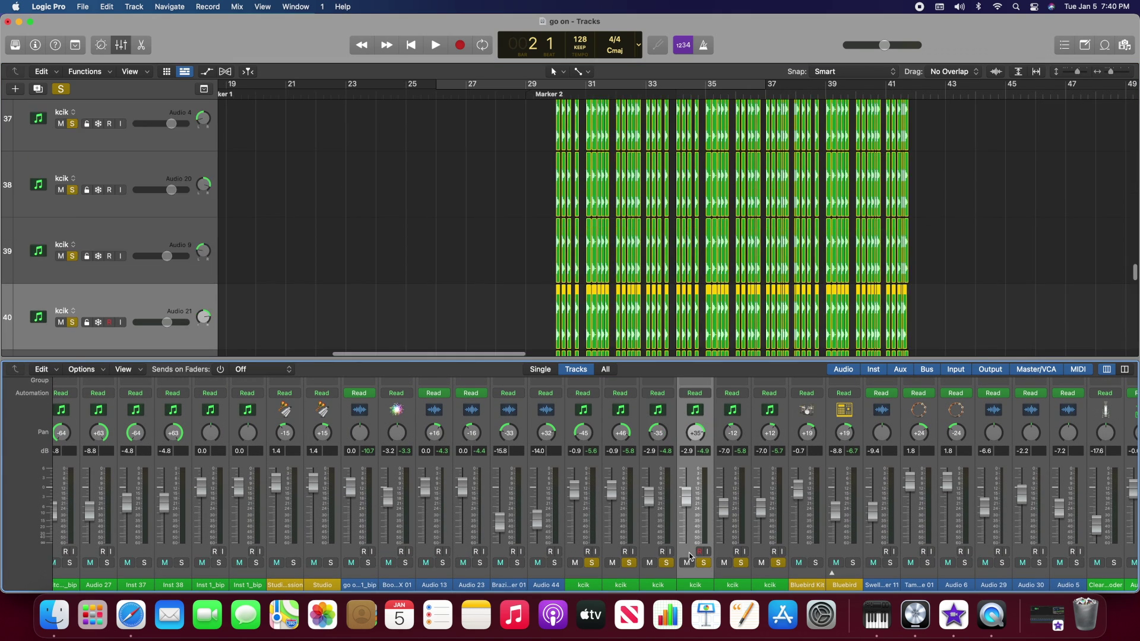
left_click(724, 558)
left_click(757, 551)
scroll(682, 549, "up", 3)
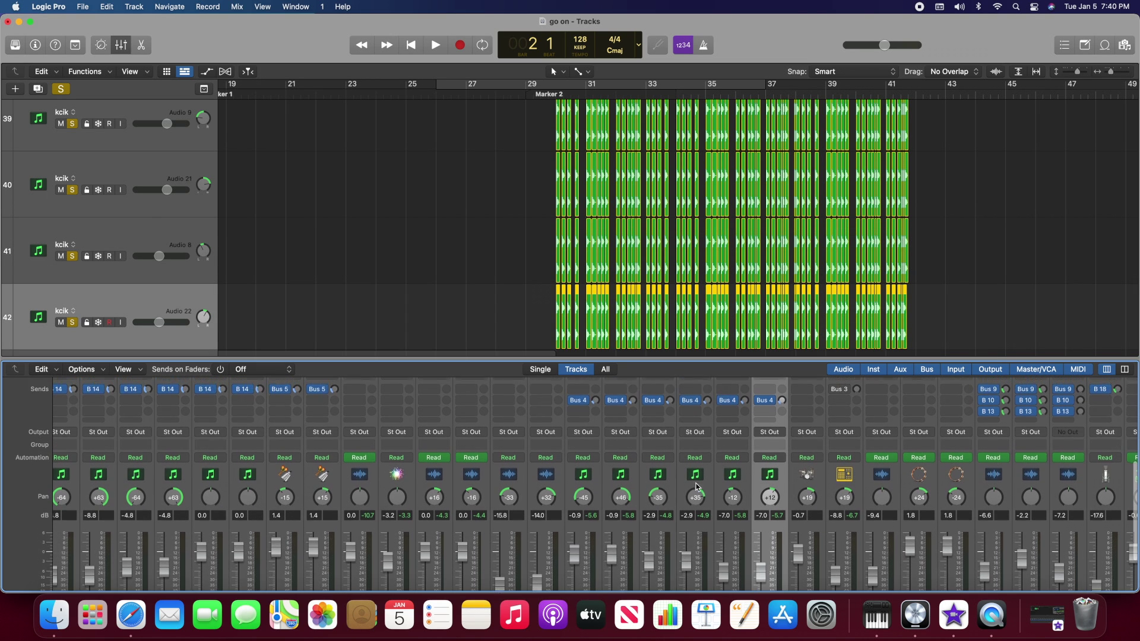
scroll(665, 550, "up", 5)
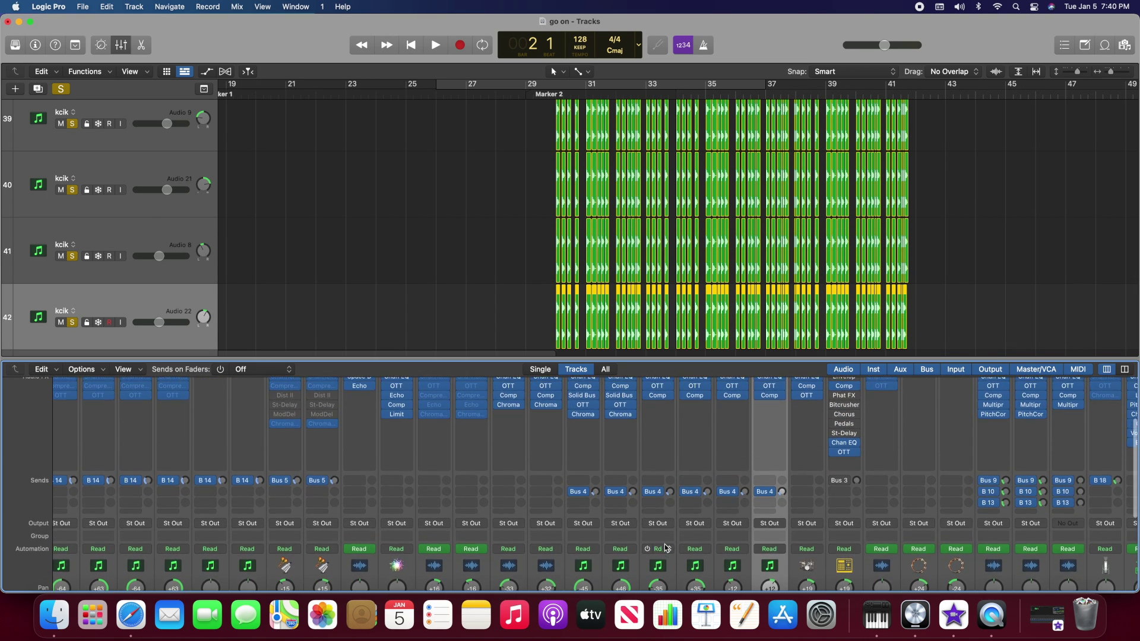
scroll(670, 548, "up", 2)
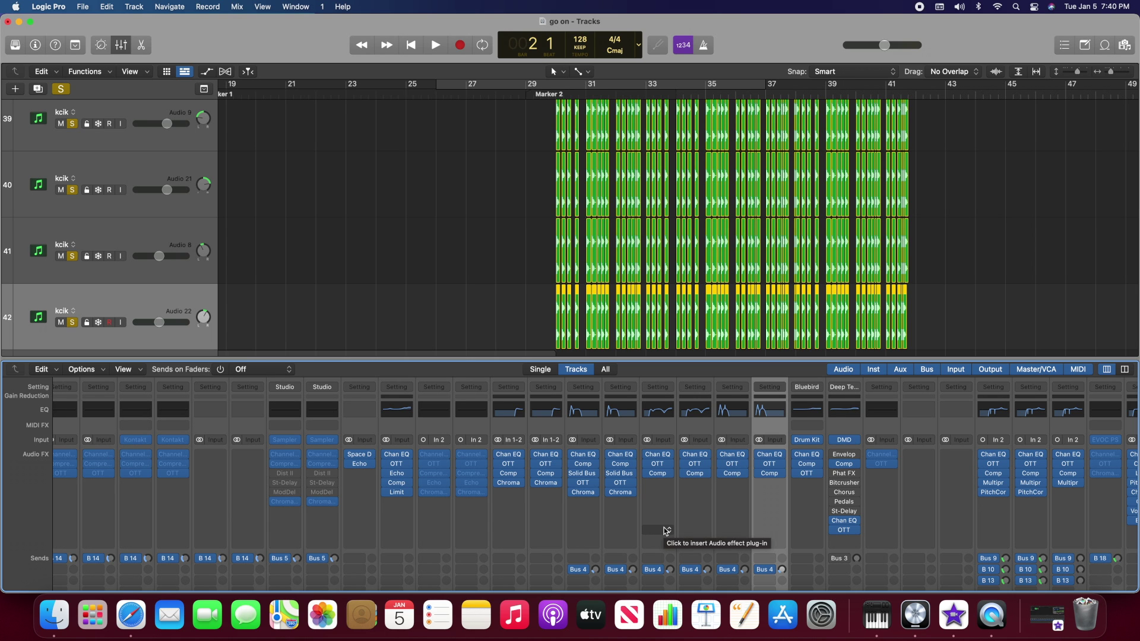
scroll(500, 250, "down", 2)
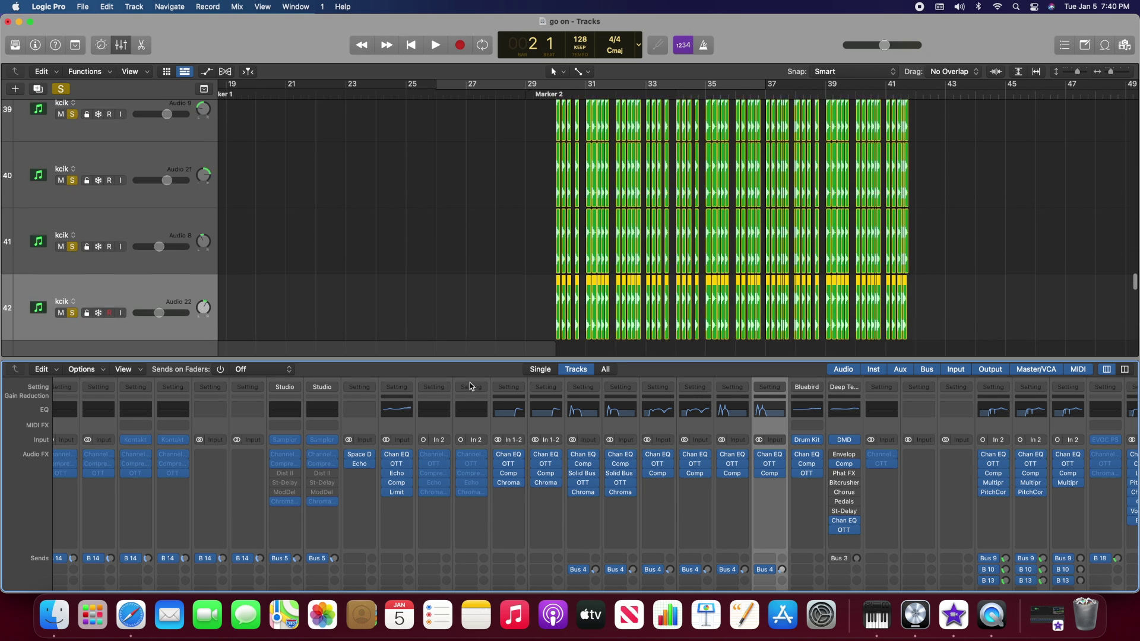
View the Channel EQs of the Glitching Beat Machine_bip and Audio 18 channels, closing only the Audio 18 one.
scroll(394, 497, "left", 10)
scroll(528, 465, "down", 3)
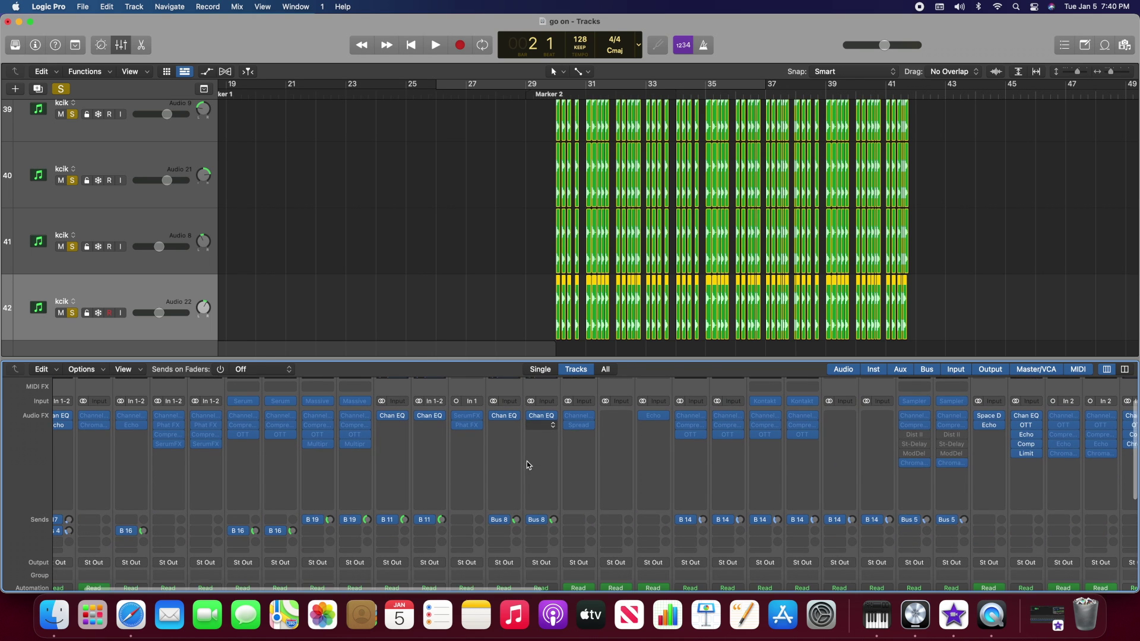
scroll(529, 465, "up", 2)
left_click(506, 403)
left_click(540, 400)
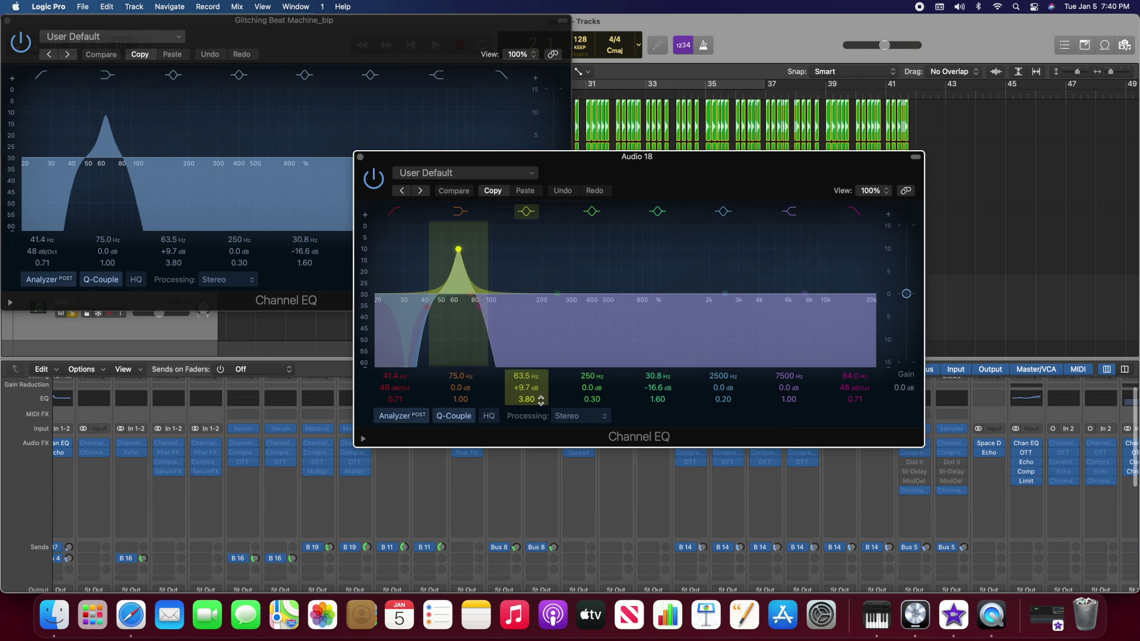
left_click(360, 157)
View the Channel EQ of the last kcik channel, track 42, and close it again.
scroll(646, 456, "right", 5)
scroll(646, 456, "right", 5)
scroll(644, 456, "up", 1)
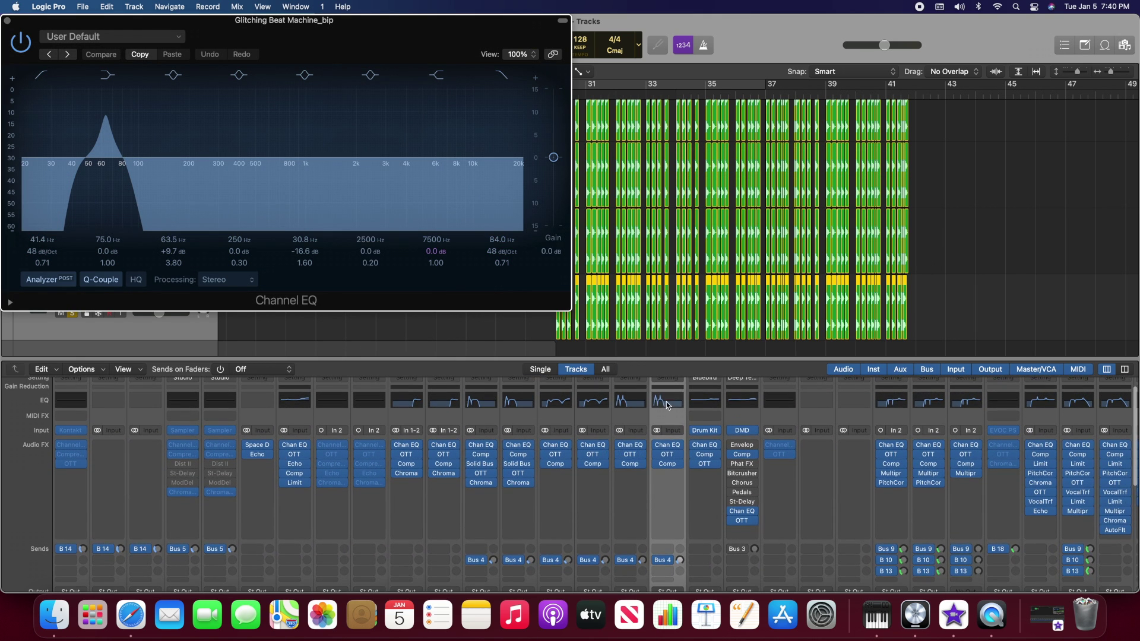
left_click(667, 406)
left_click_drag(605, 181, 775, 122)
left_click(531, 105)
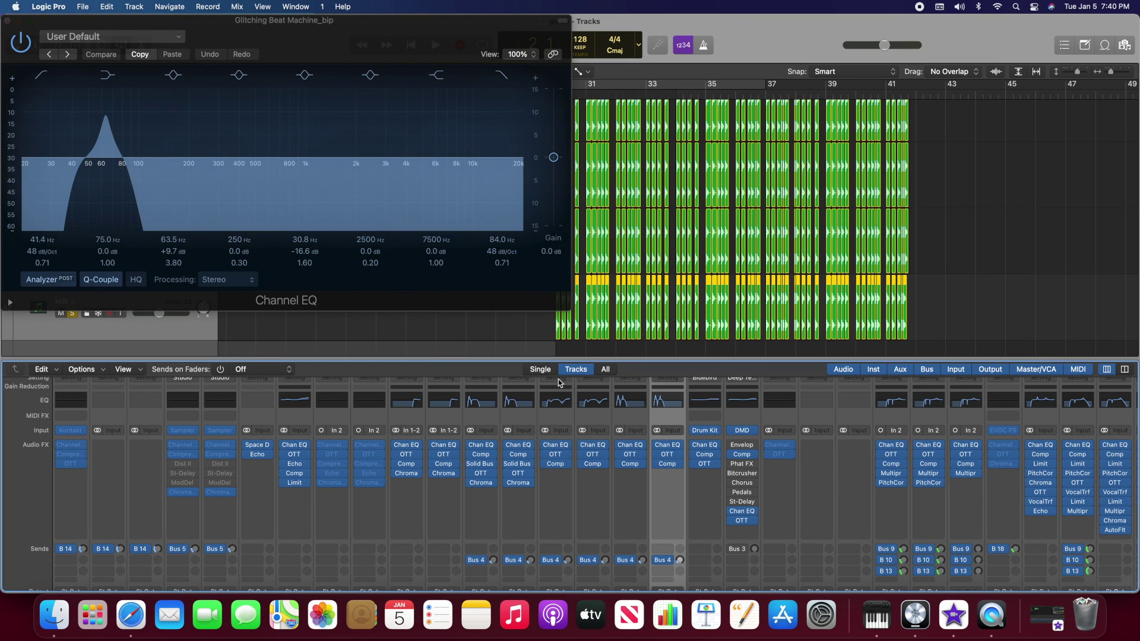
Open the first kcik channel's EQ beside the Glitching Beat Machine_bip EQ to compare its curve with the 63.5 Hz boost.
left_click(476, 406)
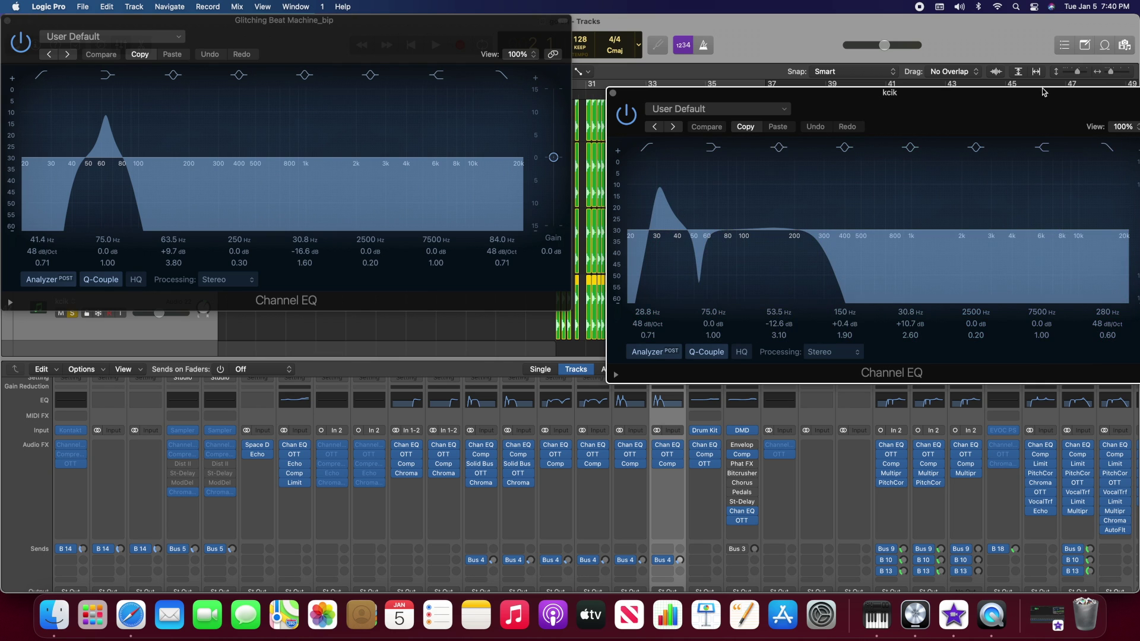
left_click_drag(1031, 99, 912, 6)
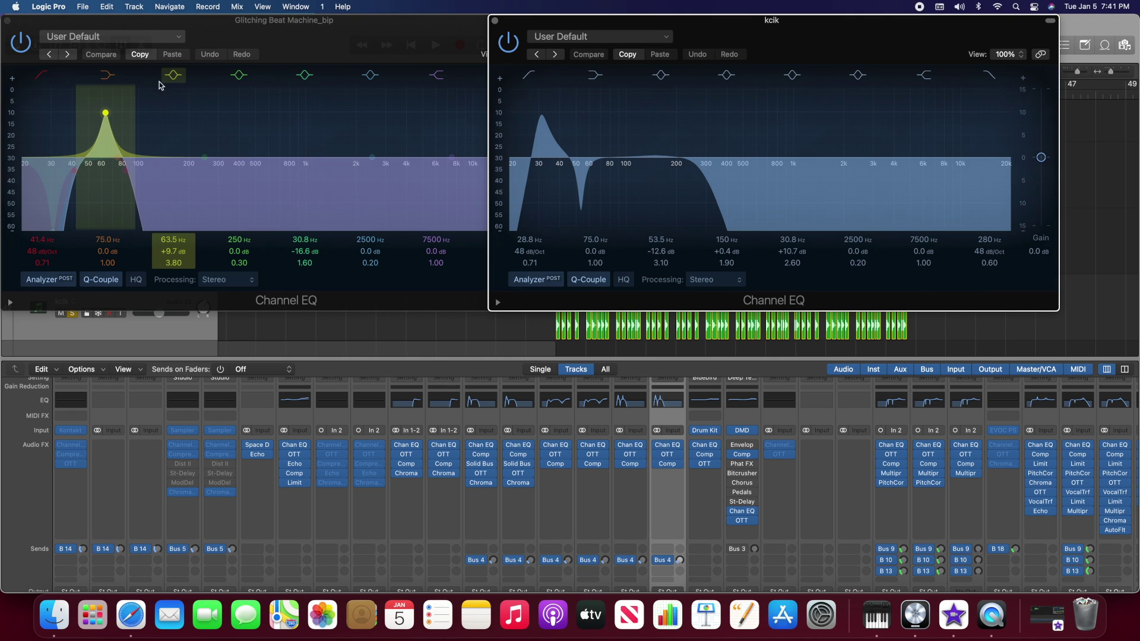
left_click(176, 76)
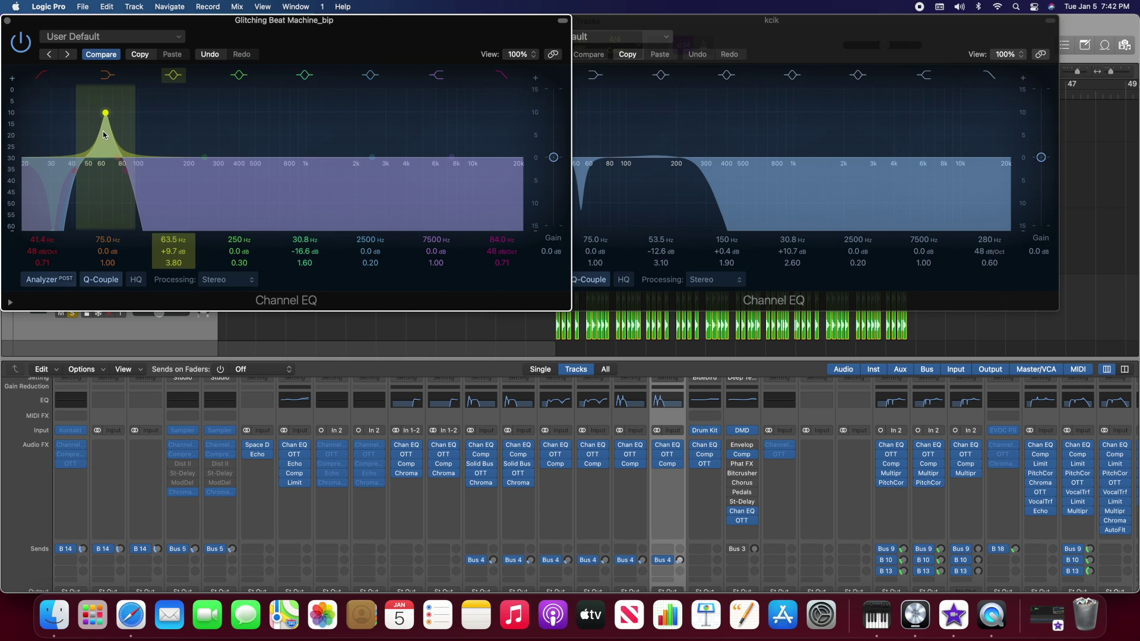
left_click_drag(396, 46, 355, 48)
left_click_drag(660, 47, 715, 45)
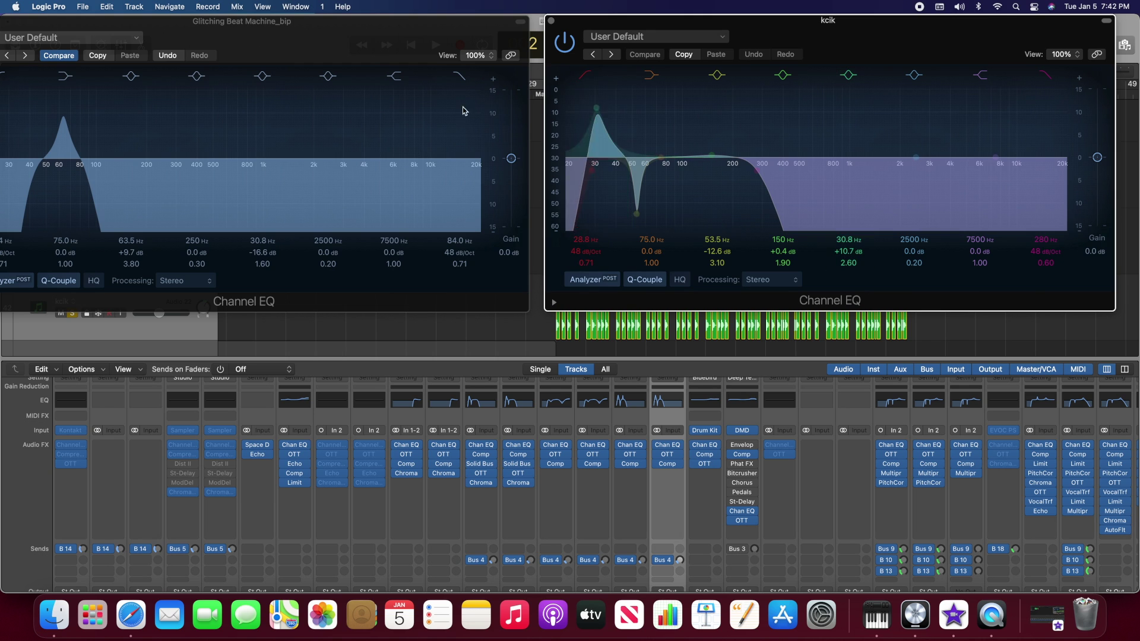
Compare the low-frequency cuts and boosts of the two EQ curves, and close both Channel EQ windows.
left_click_drag(254, 32, 504, 33)
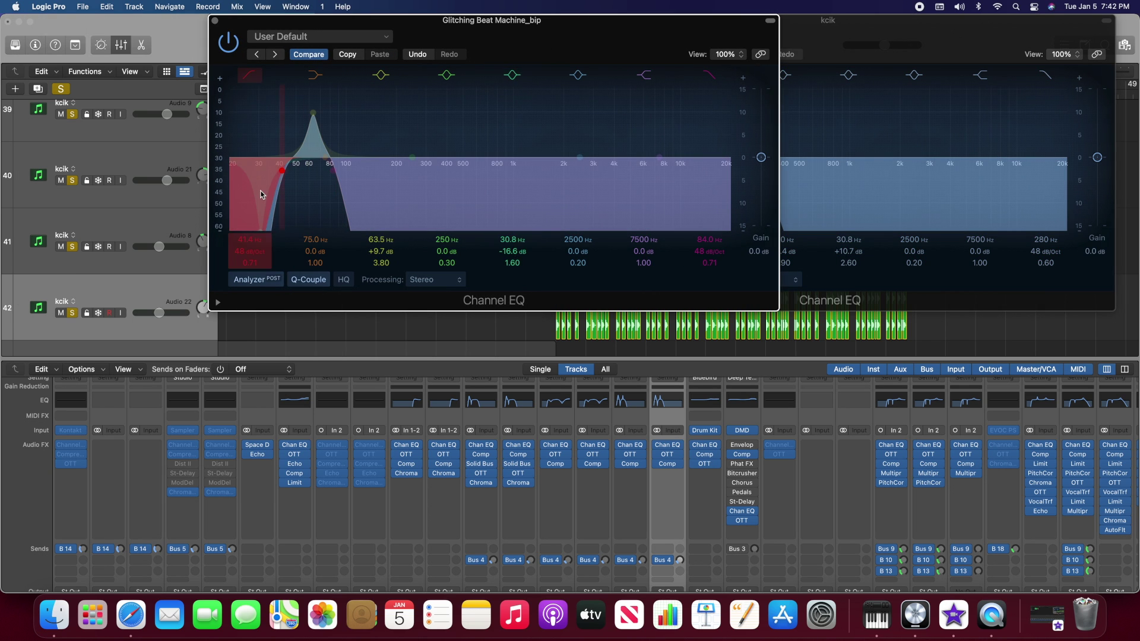
left_click_drag(582, 39, 374, 39)
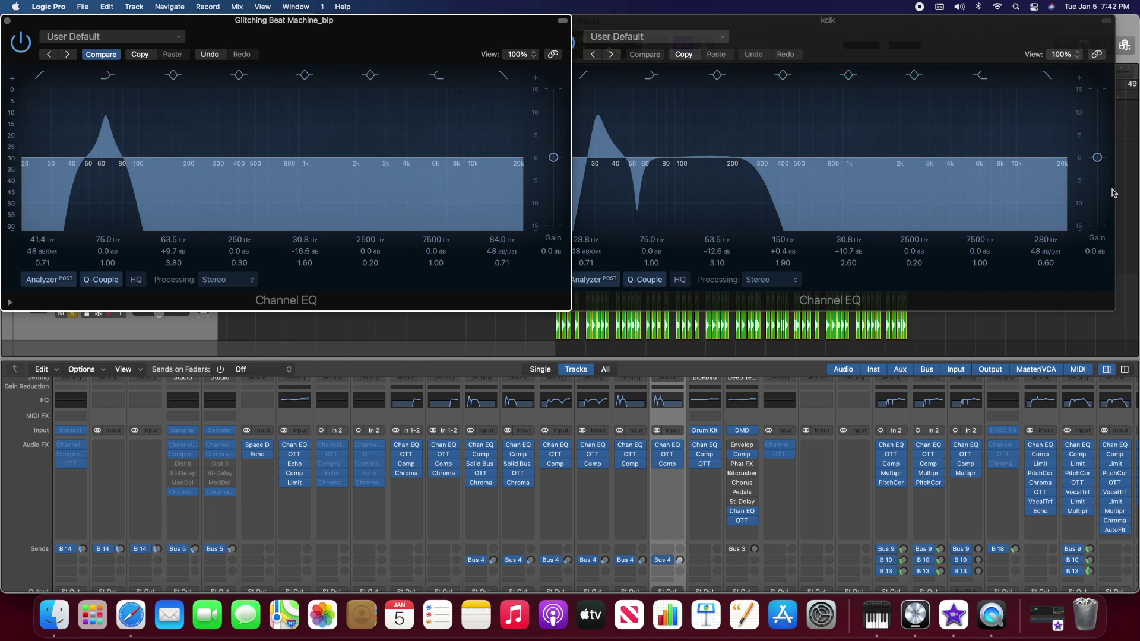
left_click_drag(597, 22, 653, 26)
left_click(607, 25)
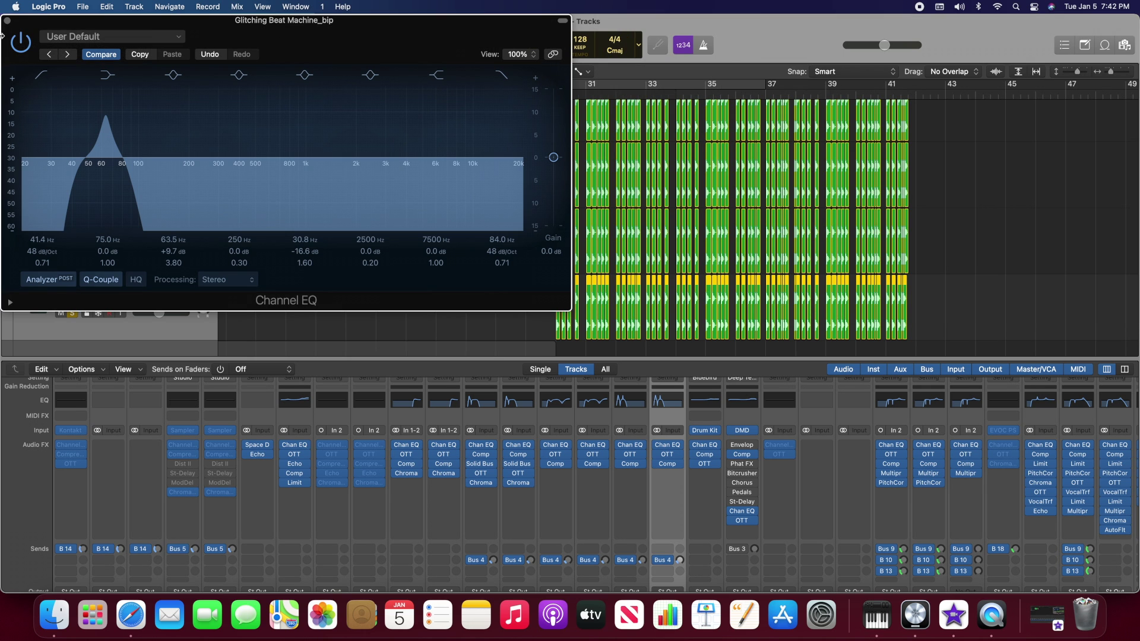
left_click(7, 21)
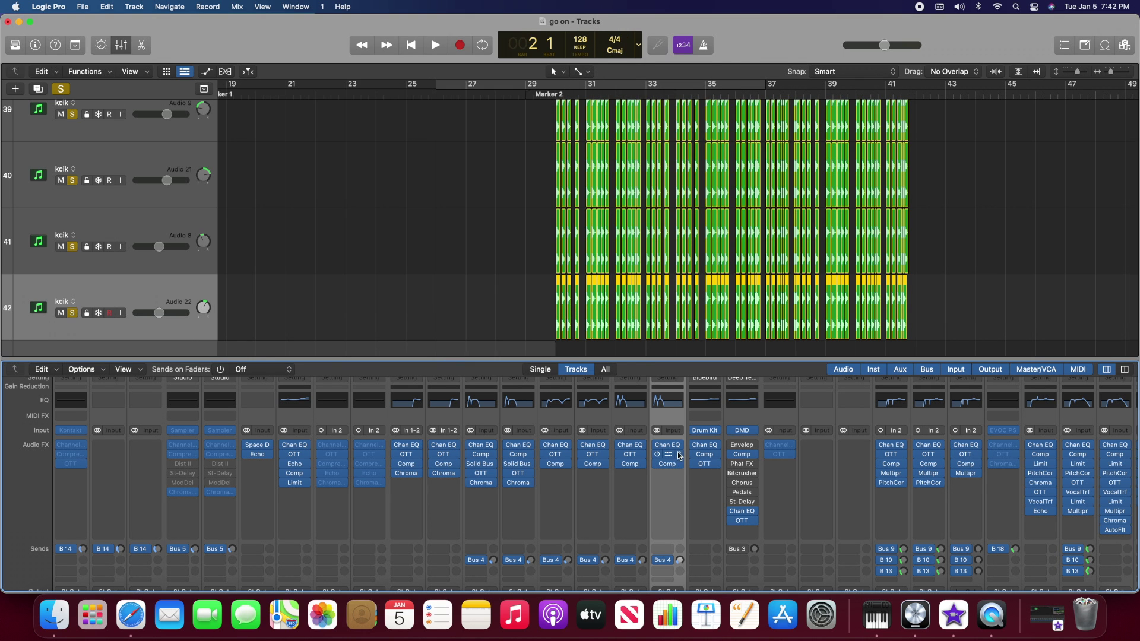
Find the kcik channel of track 39 in the mixer and open its Channel EQ.
scroll(667, 451, "right", 10)
scroll(668, 451, "down", 5)
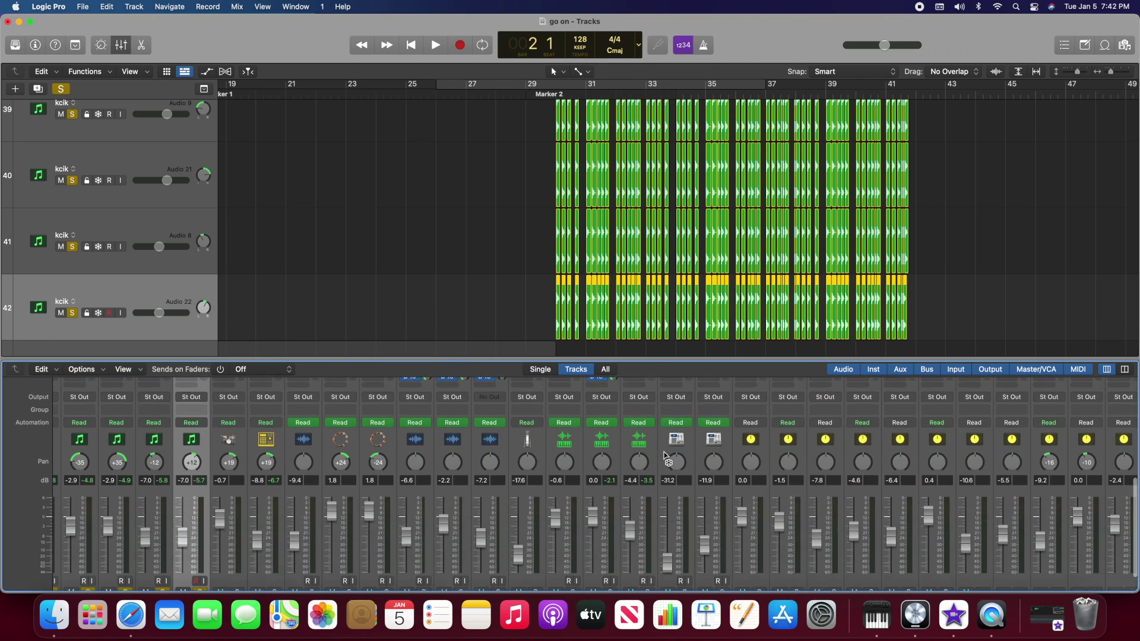
scroll(266, 277, "up", 2)
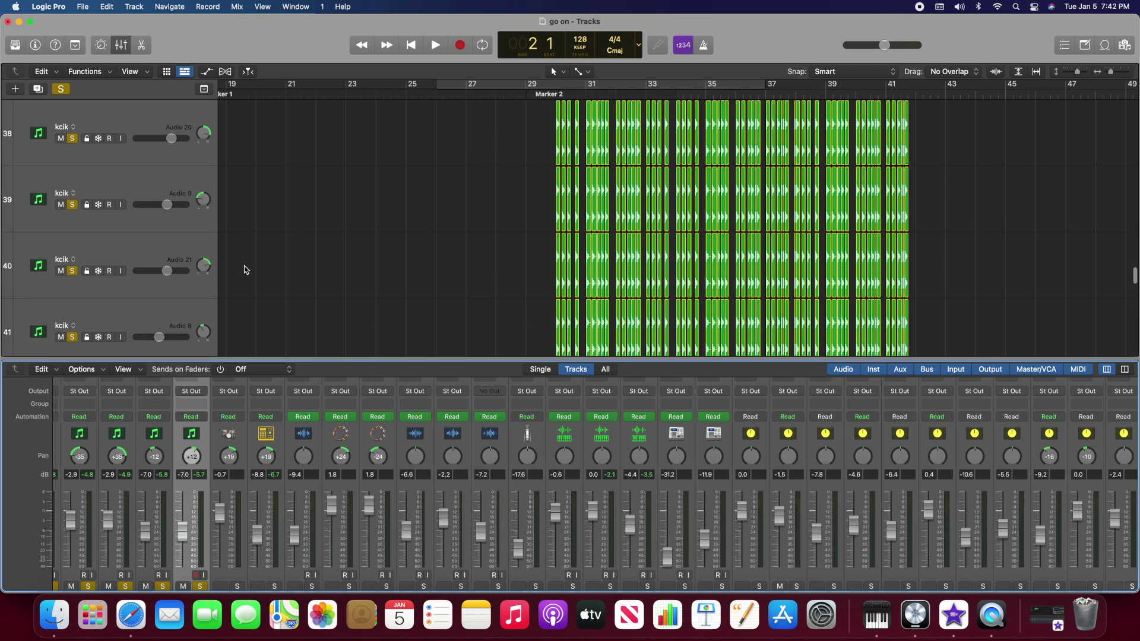
left_click(250, 267)
scroll(433, 478, "left", 1)
scroll(356, 452, "up", 5)
left_click(316, 407)
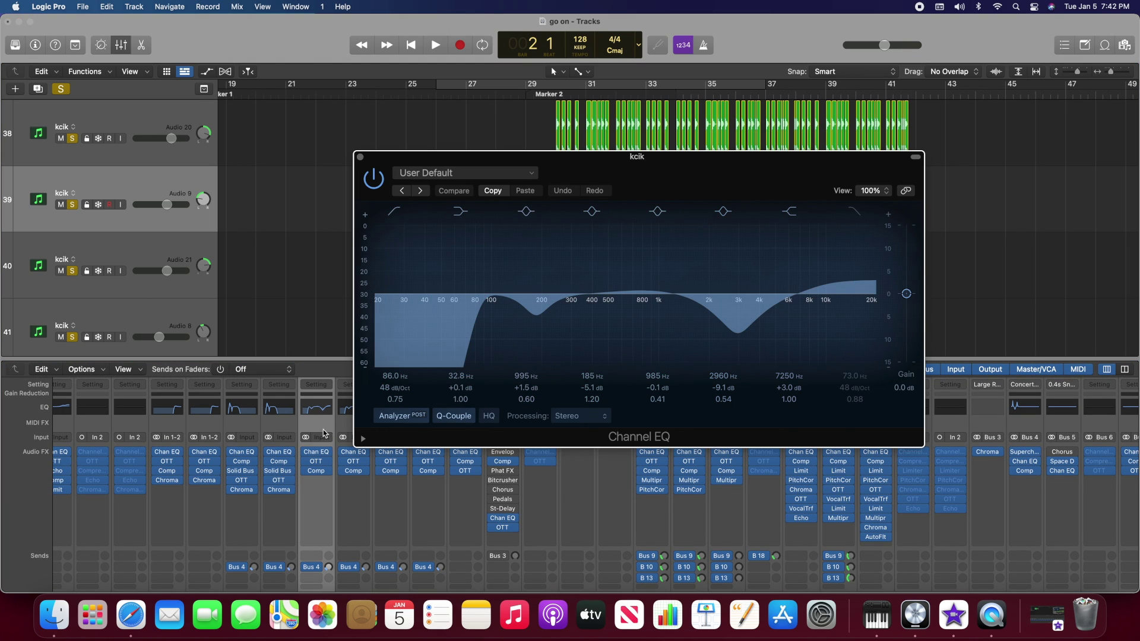
Open the first kcik channel's EQ beside track 39's, compare the two curves, and close both windows.
left_click(236, 408)
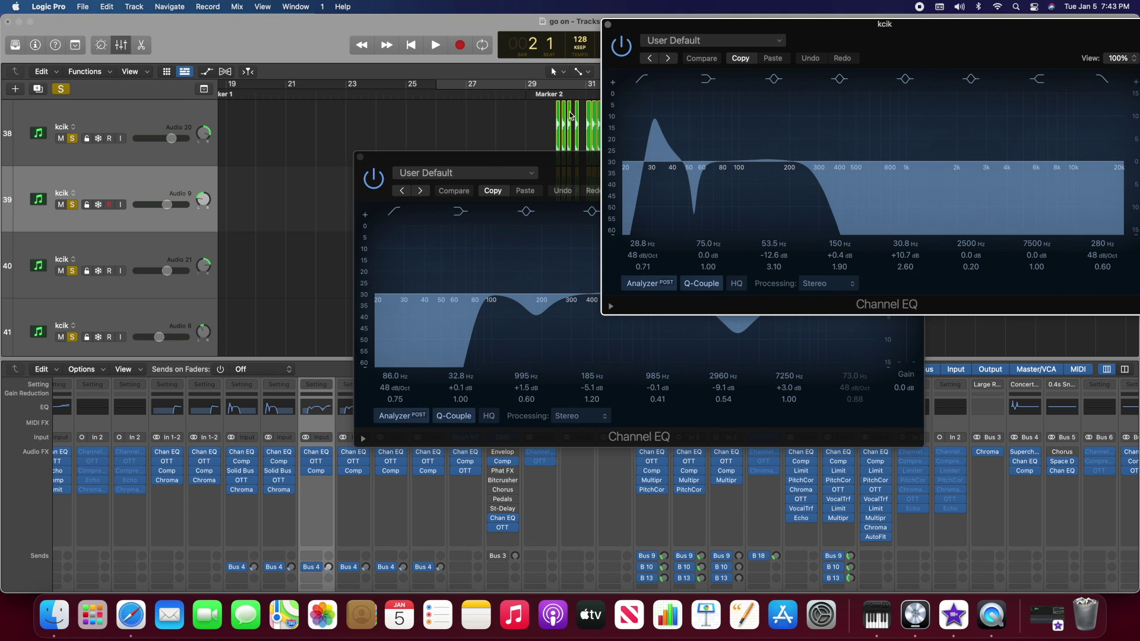
left_click(607, 26)
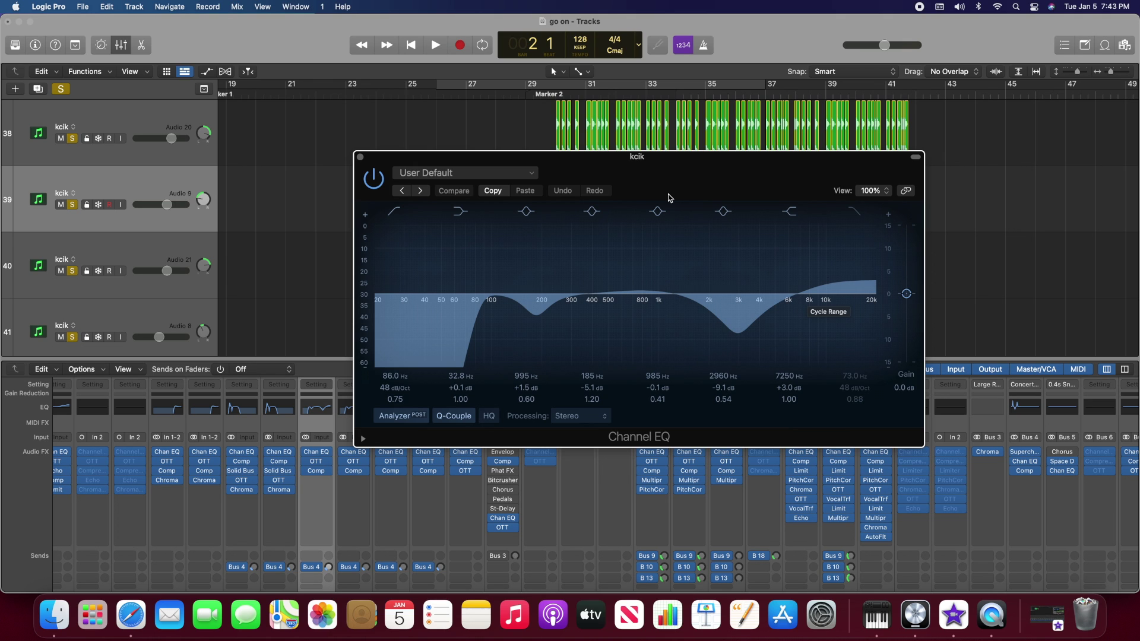
left_click(360, 158)
Select kcik track 41 and open its Channel EQ.
left_click(107, 262)
left_click(127, 183)
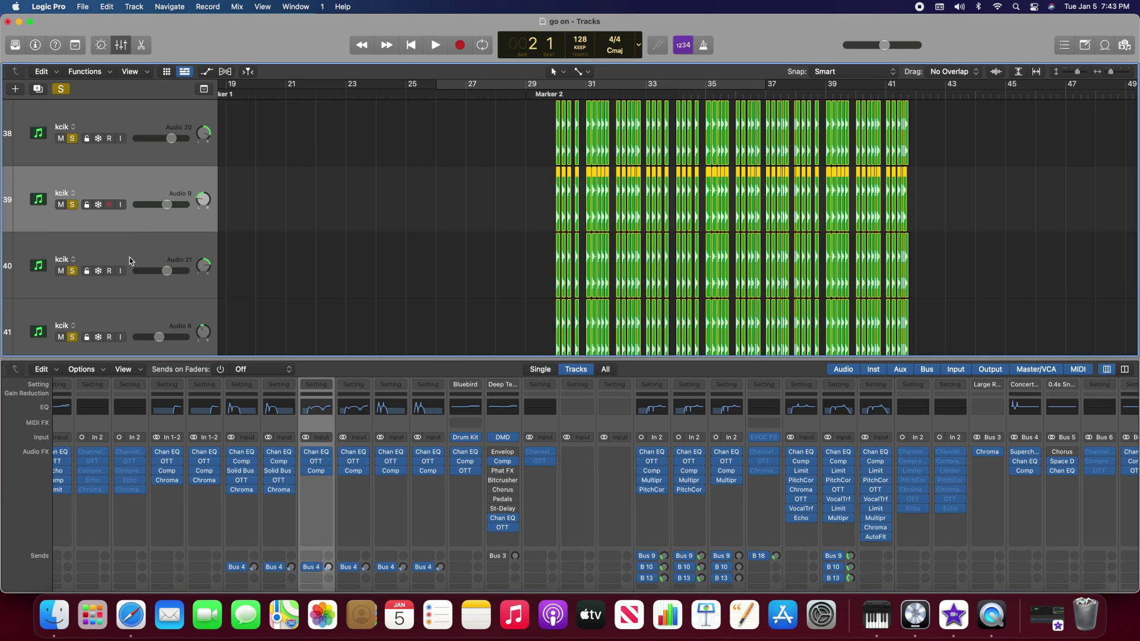
left_click(135, 258)
scroll(135, 258, "down", 5)
left_click(135, 161)
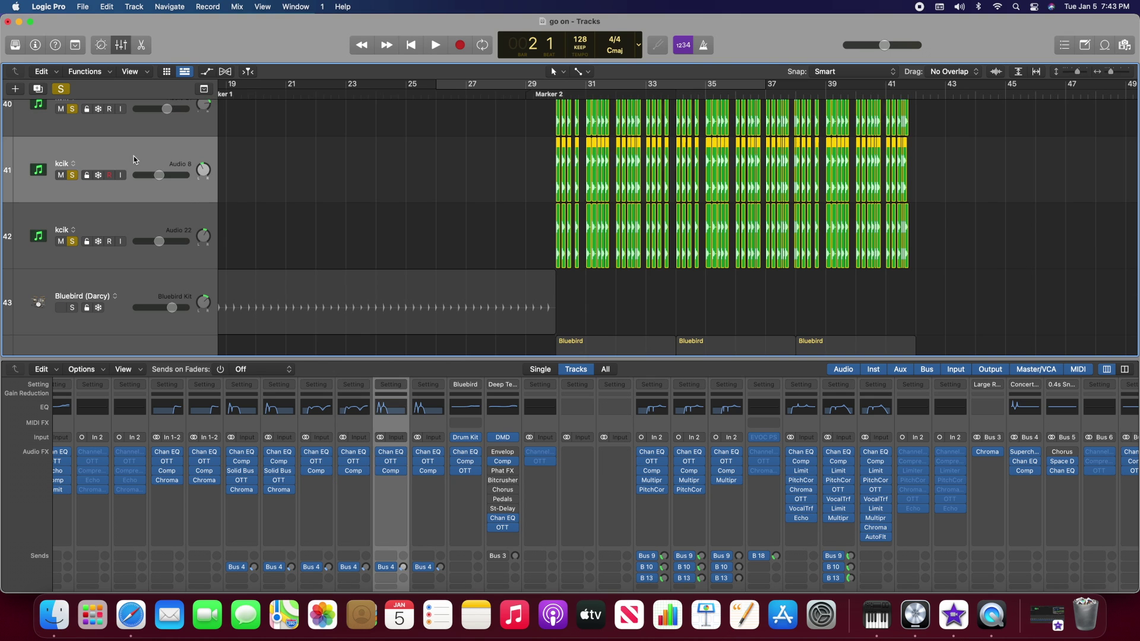
left_click(391, 406)
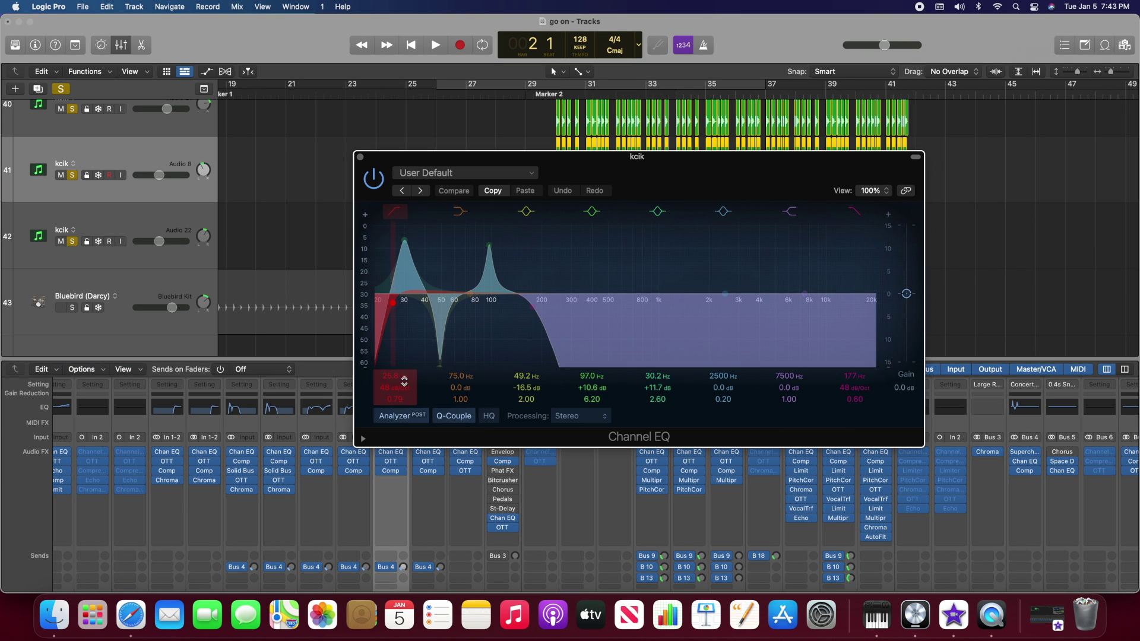
Compare the second kcik channel's EQ curve with the one of track 41, and close both Channel EQ windows.
left_click(279, 409)
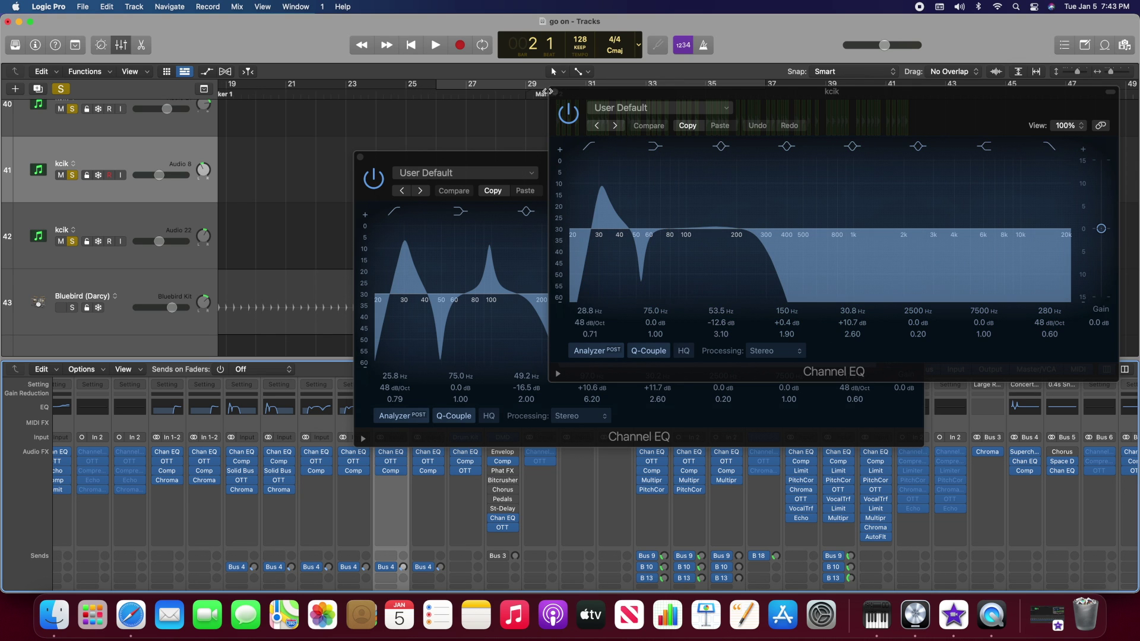
left_click(555, 93)
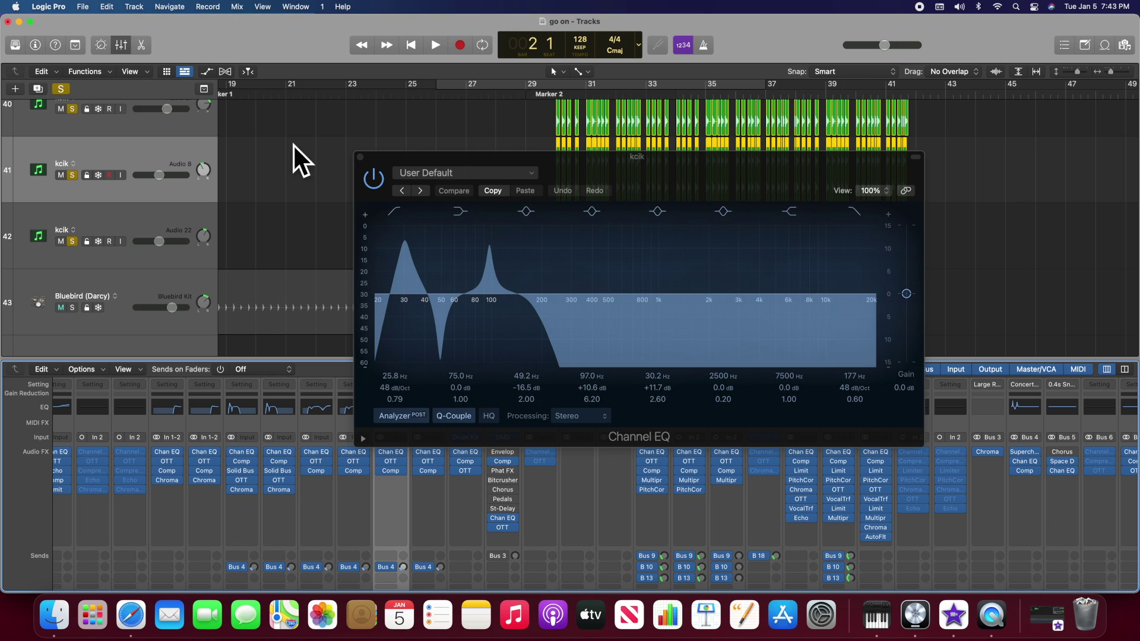
left_click(359, 157)
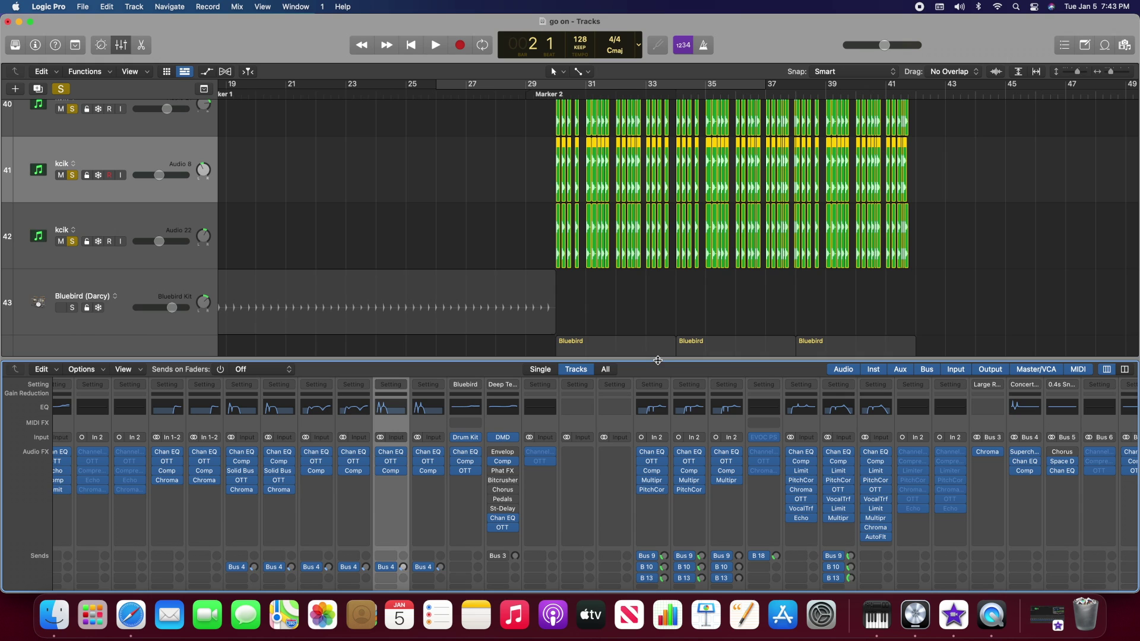
Enlarge the mixer and examine the kcik channels' Bus 4 sends, panning and levels, and the plug-ins on the Bus 4 aux channel.
left_click_drag(658, 357, 658, 191)
scroll(405, 425, "down", 3)
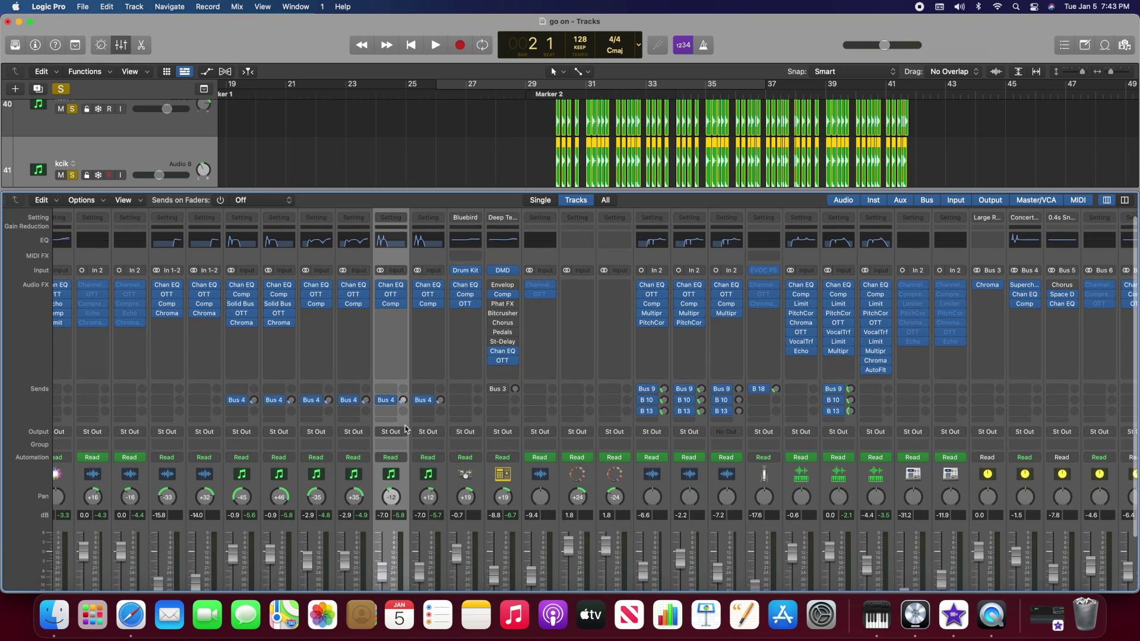
scroll(405, 425, "left", 5)
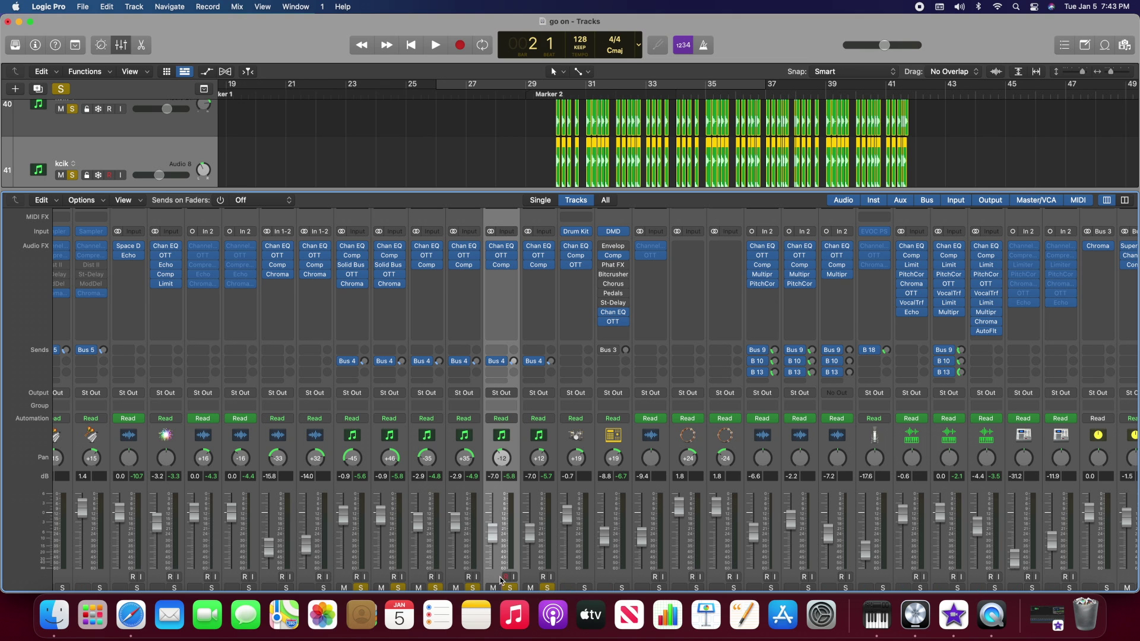
scroll(414, 291, "down", 1)
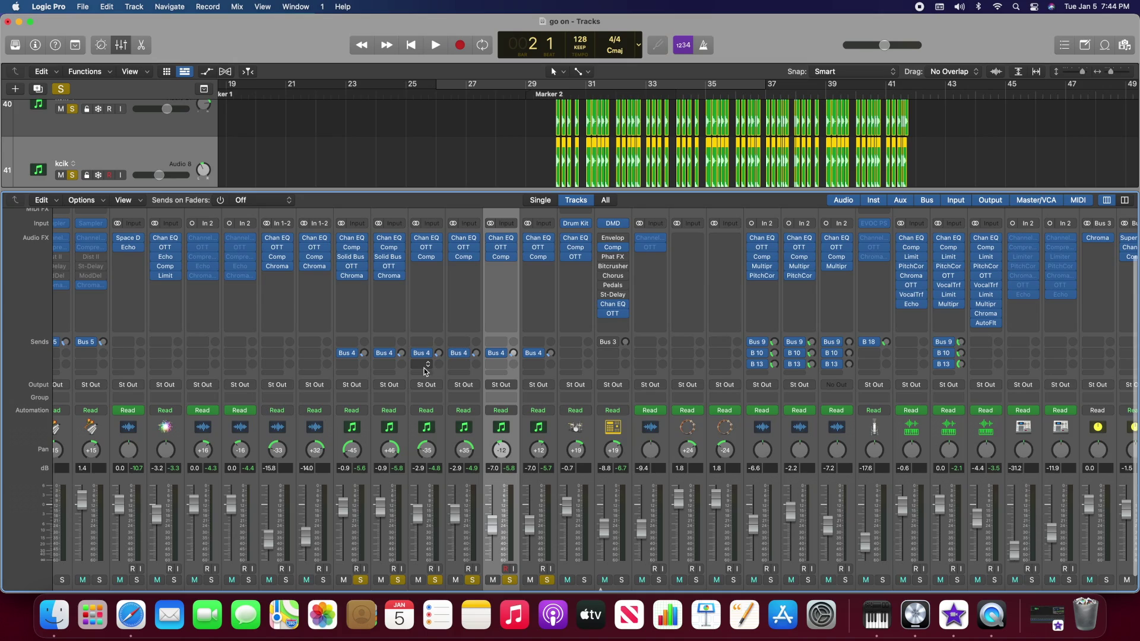
scroll(424, 372, "right", 3)
scroll(424, 372, "right", 15)
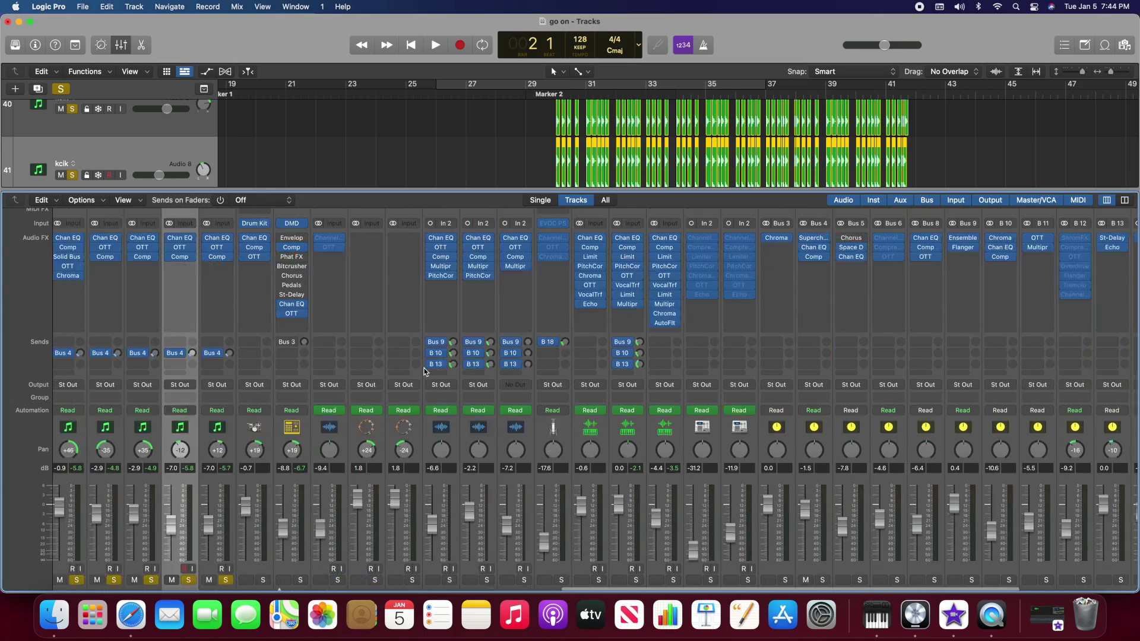
scroll(780, 407, "up", 3)
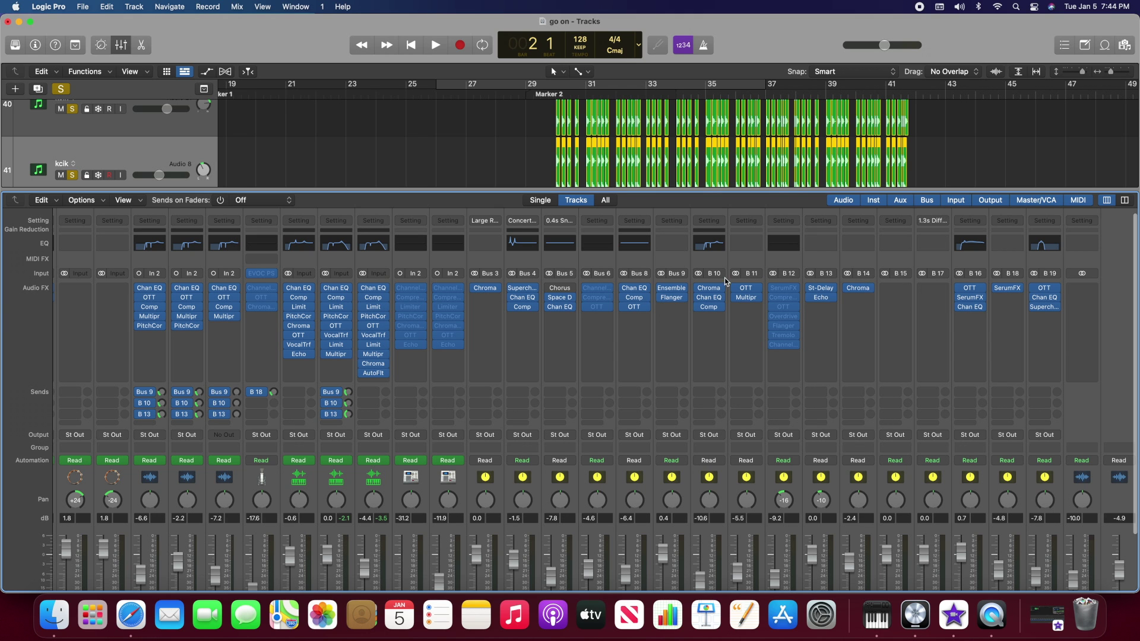
scroll(522, 288, "left", 2)
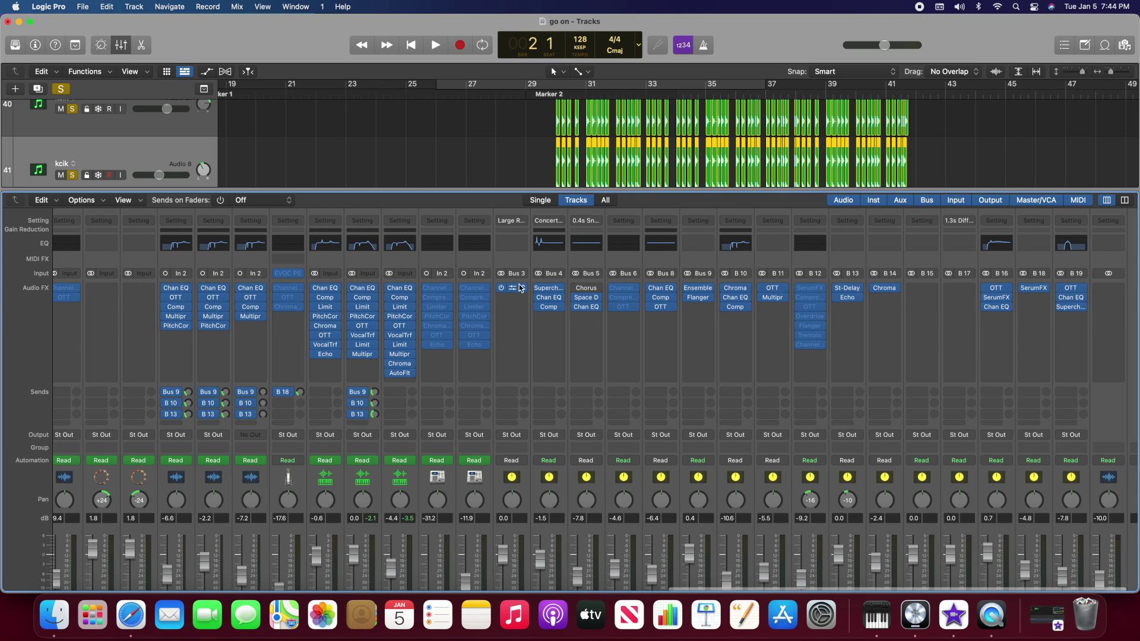
scroll(530, 276, "left", 2)
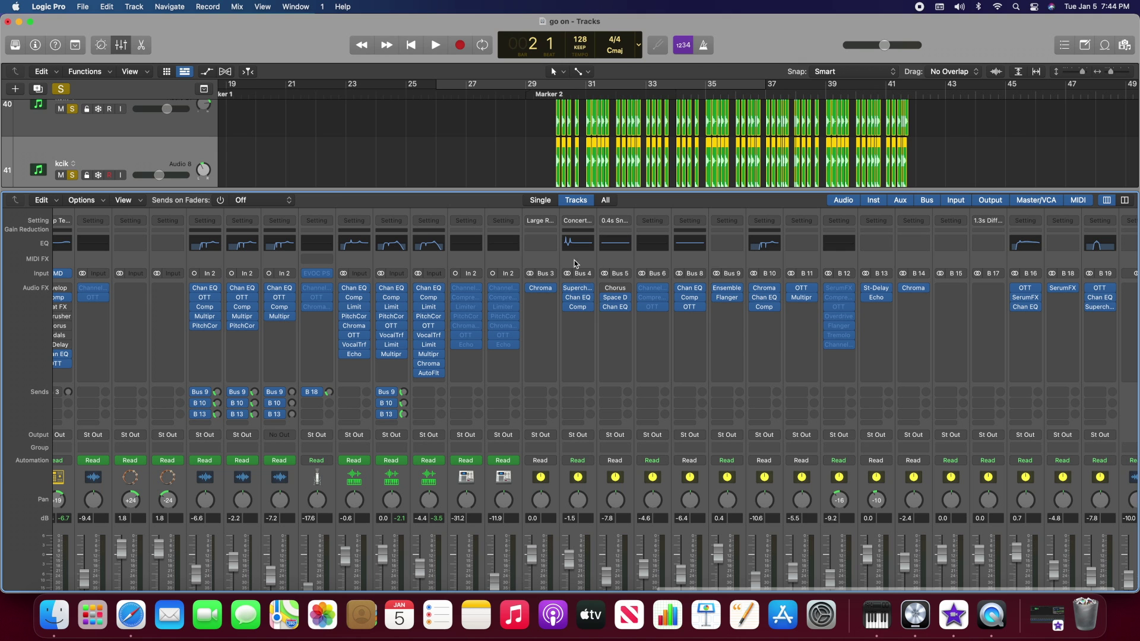
scroll(500, 371, "left", 14)
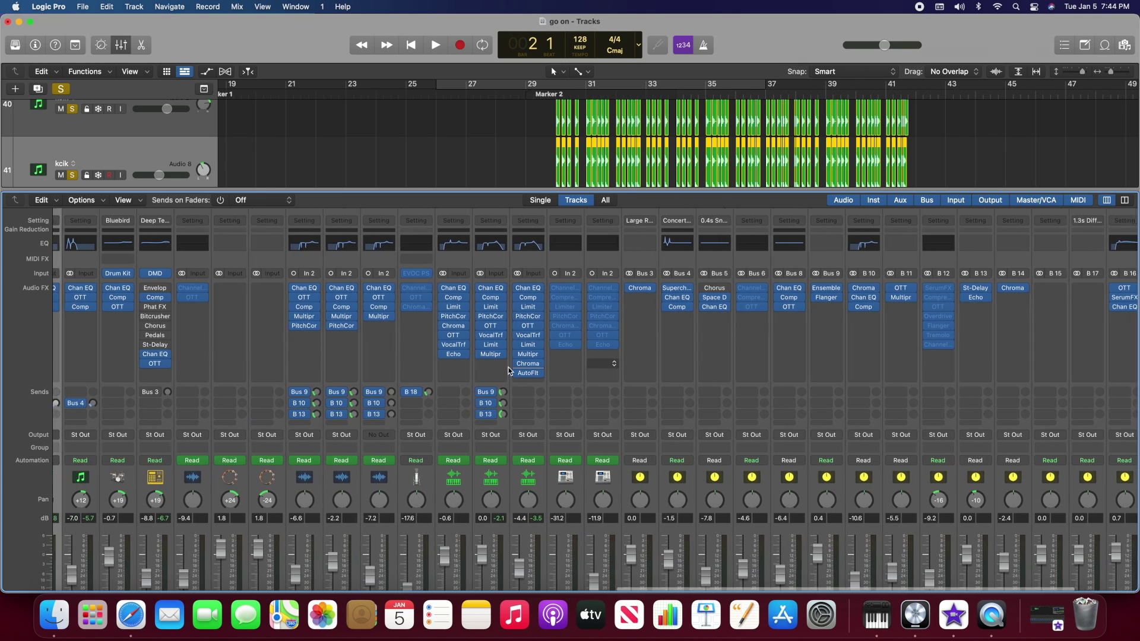
scroll(501, 371, "left", 3)
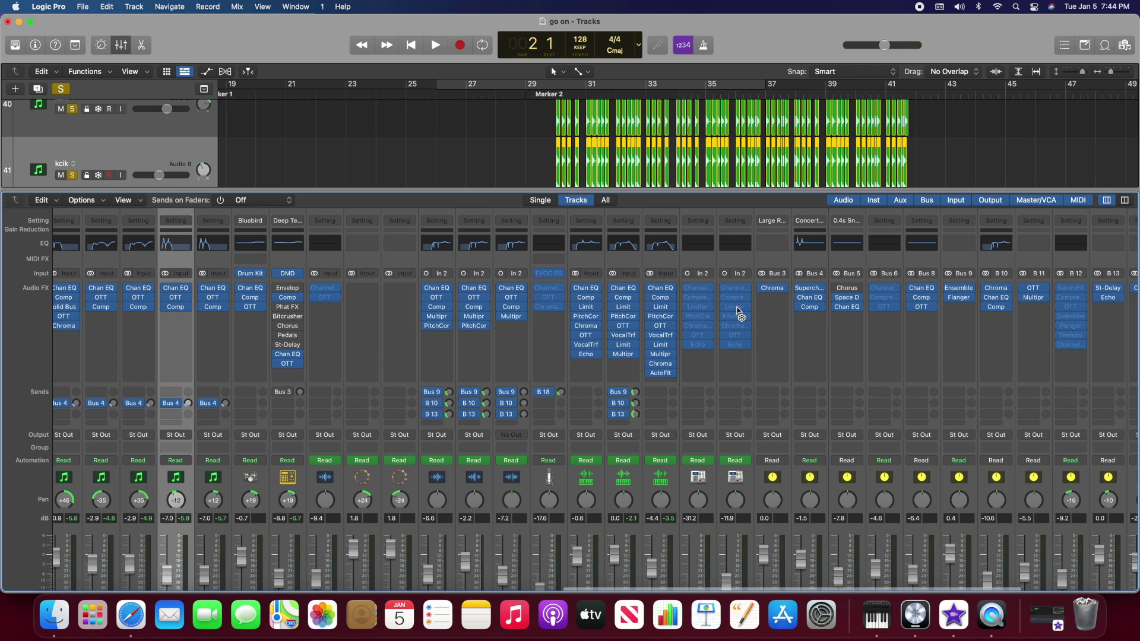
View the Channel EQ of the Bus 4 aux channel and close it again.
left_click(811, 247)
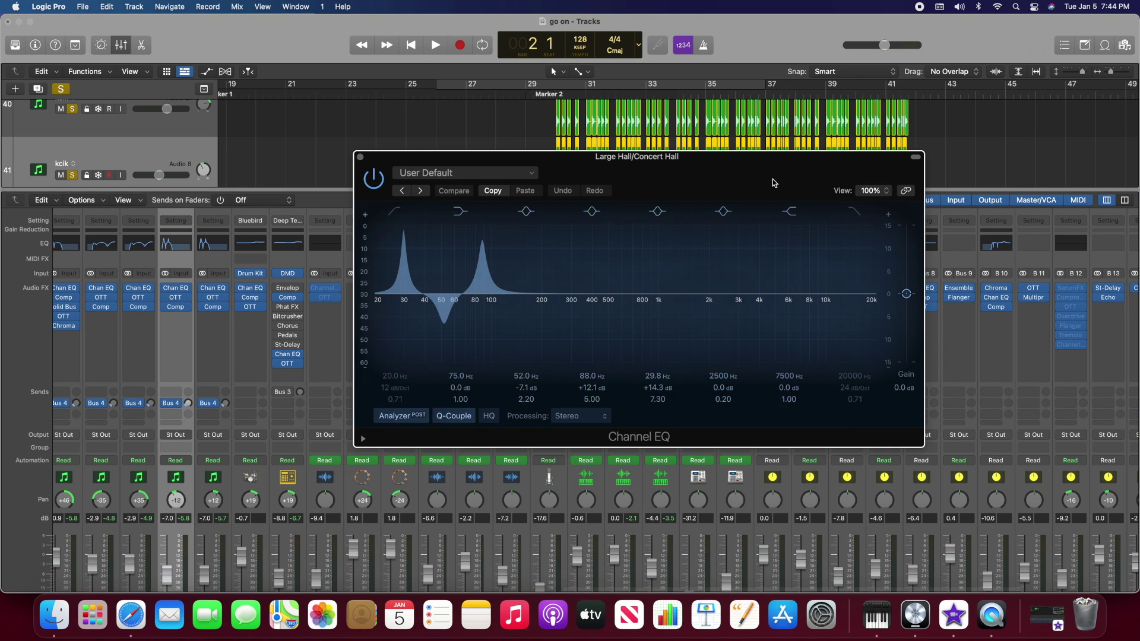
left_click_drag(783, 215, 555, 162)
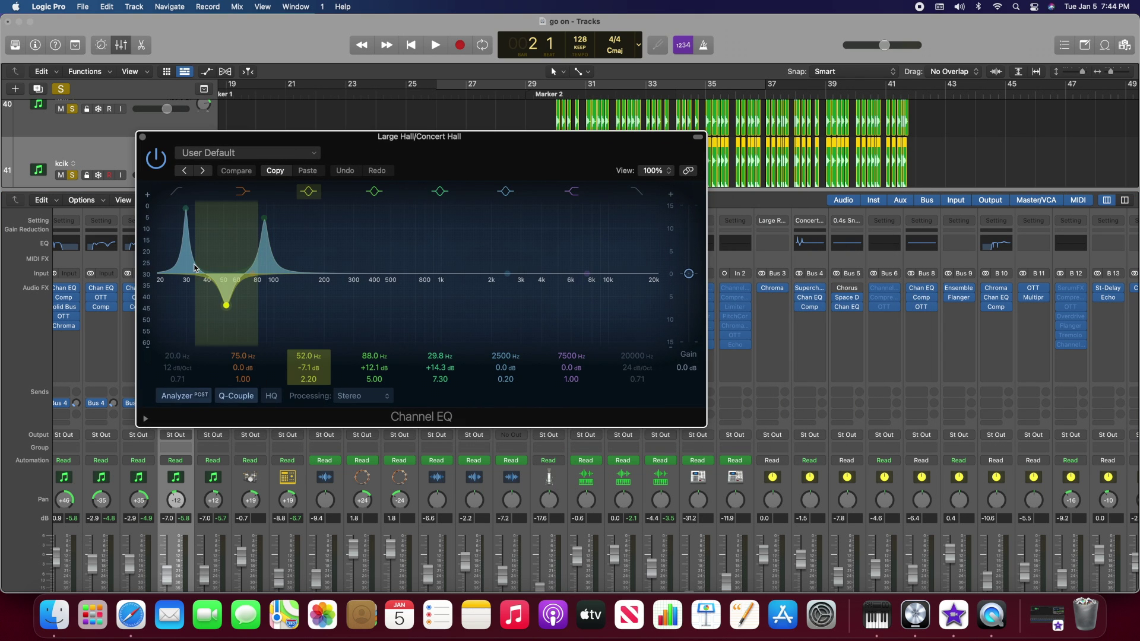
left_click(142, 136)
mouse_move(819, 303)
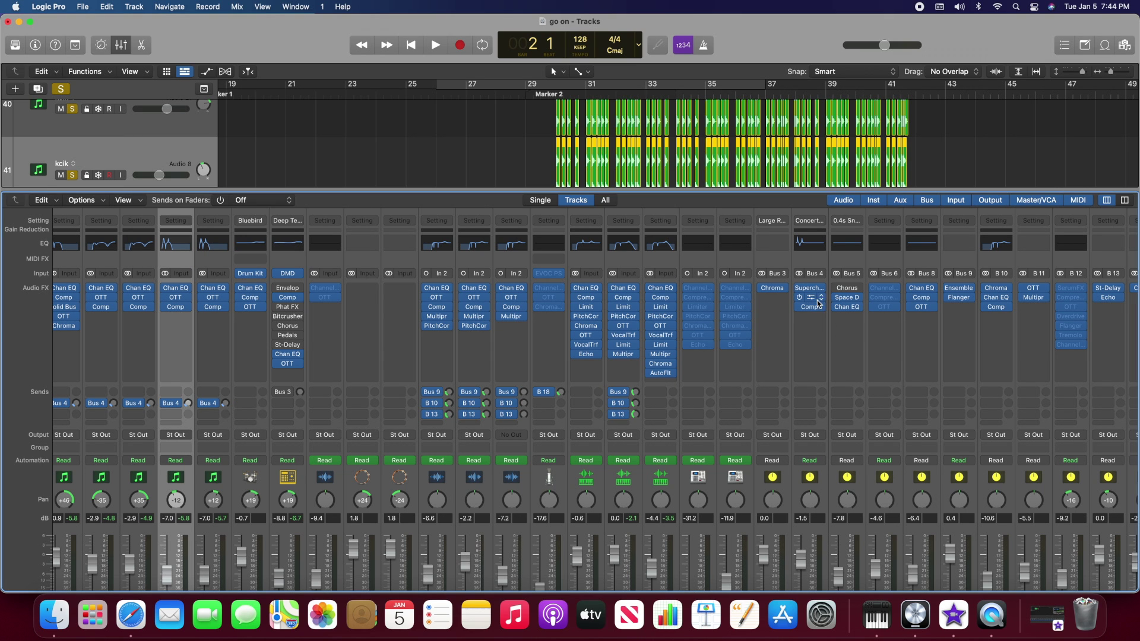
View the Bus 4 aux's Supercharger and Compressor plug-ins side by side, and close both windows.
left_click(810, 289)
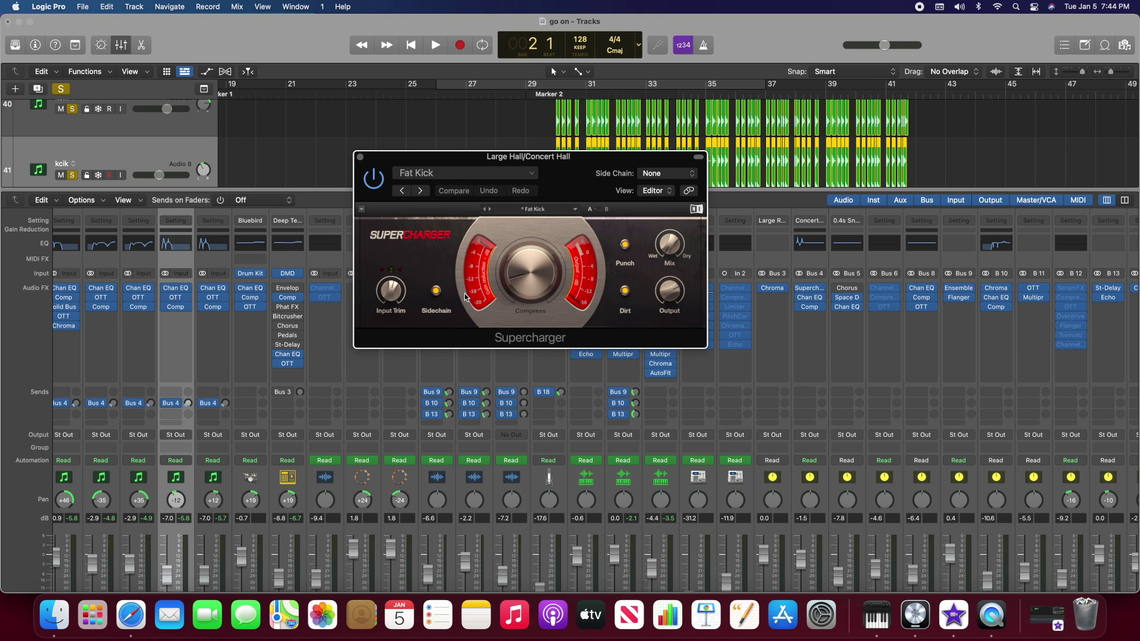
left_click_drag(579, 175, 513, 172)
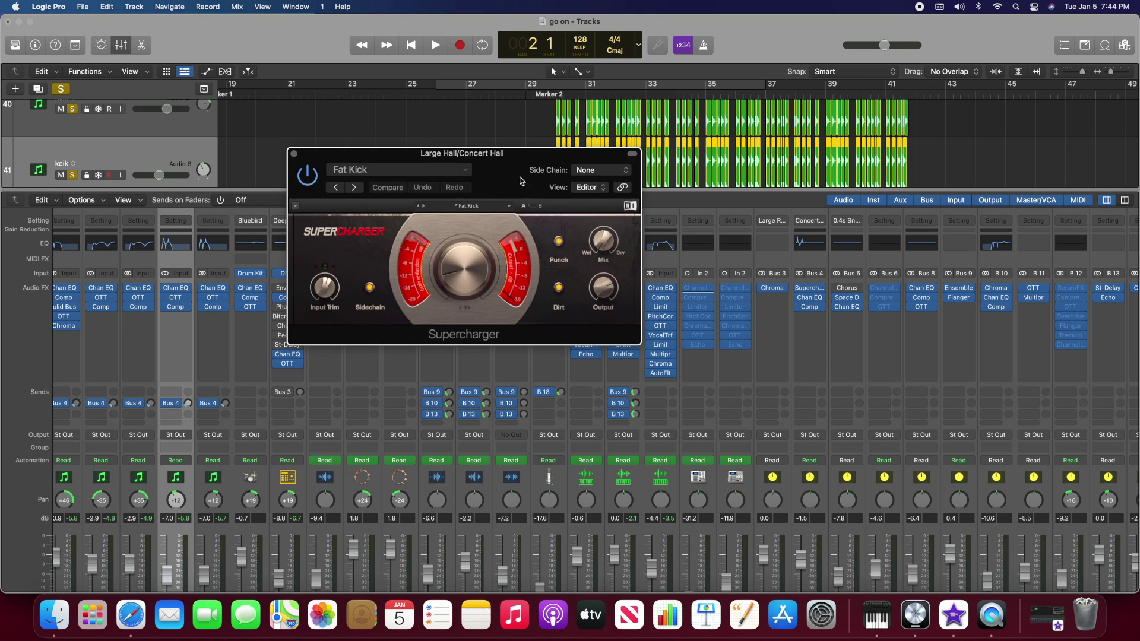
left_click(811, 308)
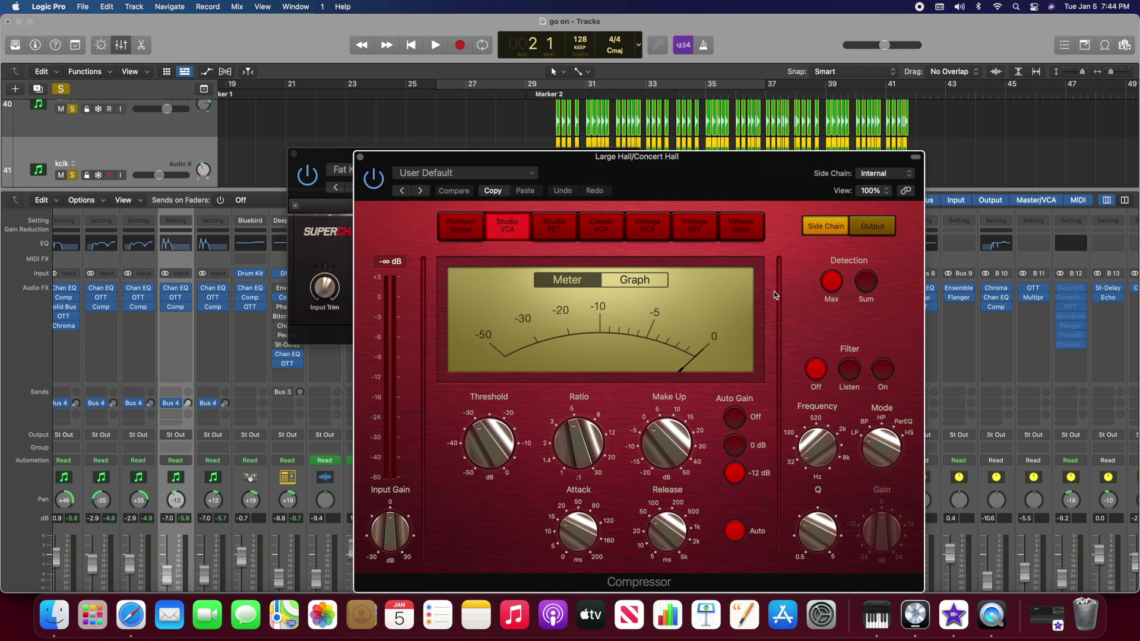
left_click_drag(579, 165, 689, 194)
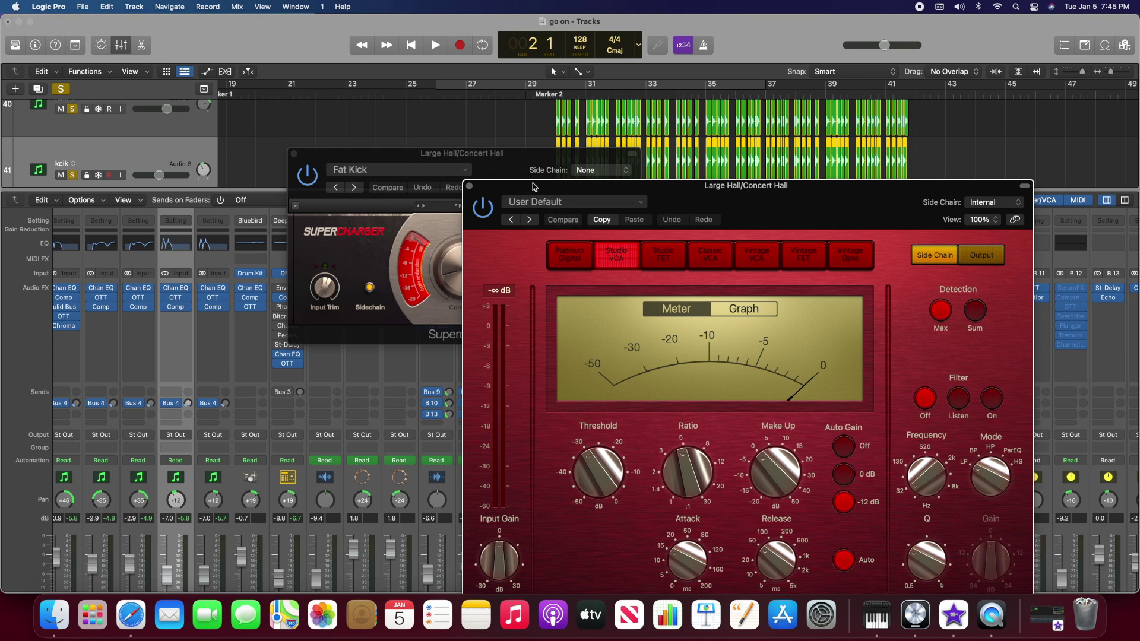
left_click(500, 170)
left_click_drag(500, 170, 222, 141)
left_click_drag(764, 193, 602, 51)
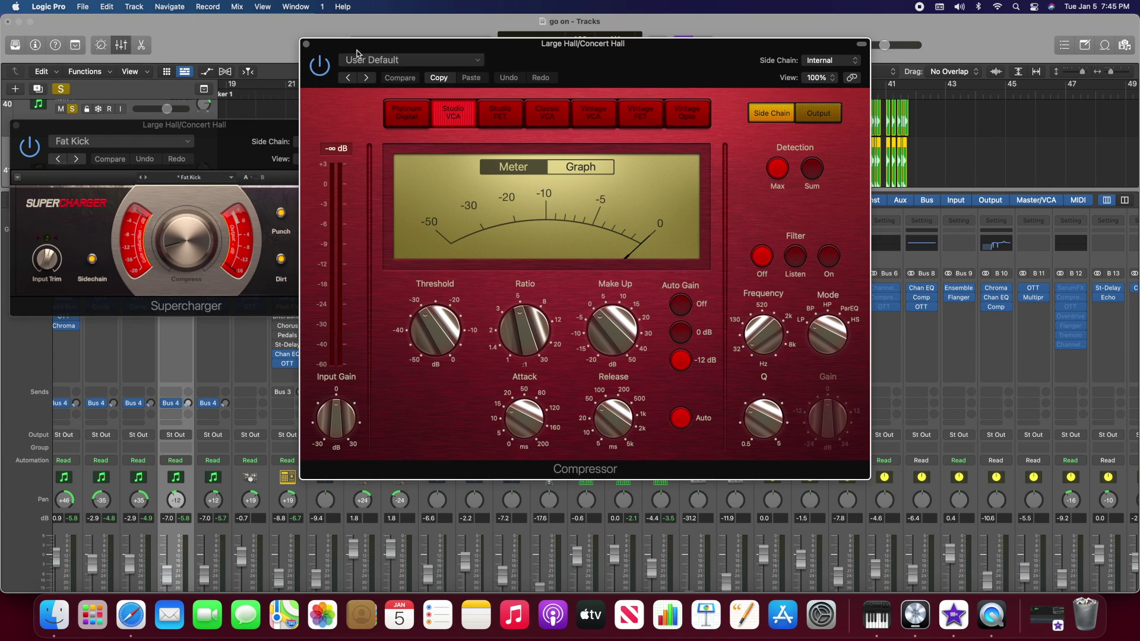
left_click(306, 47)
left_click_drag(236, 144, 296, 142)
left_click(77, 125)
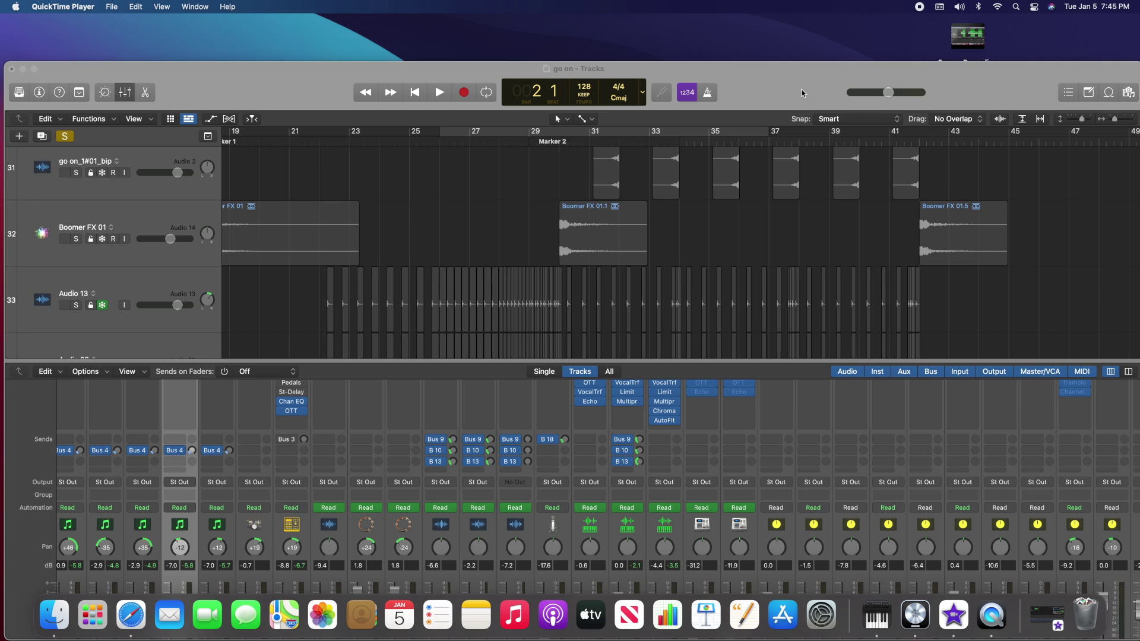
Move the project window aside to uncover the folders on the desktop.
left_click_drag(801, 93, 792, 47)
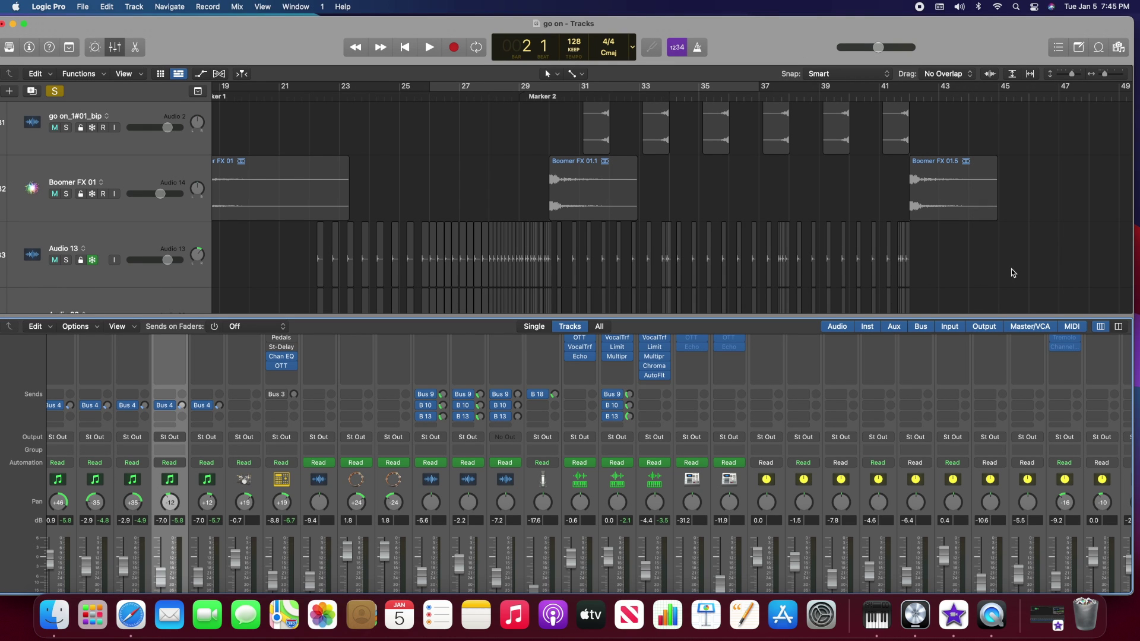
scroll(870, 244, "down", 5)
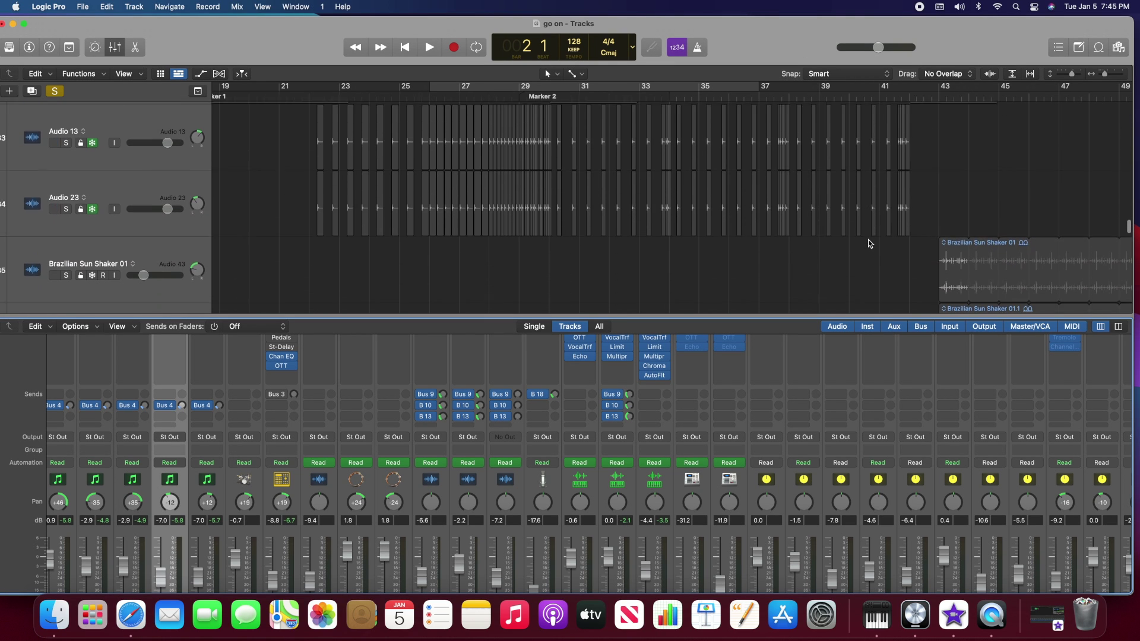
left_click_drag(773, 49, 561, 144)
In Finder, open the Bounces folder inside under the sun > Go on and play a preview of go on.wav.
double_click(1097, 440)
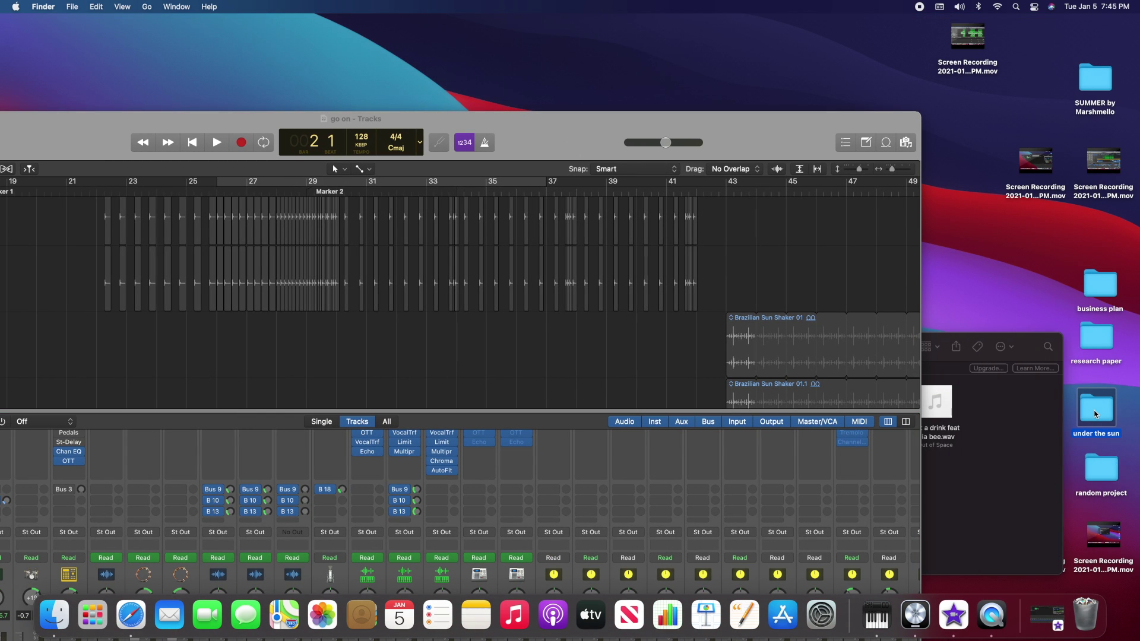
double_click(504, 244)
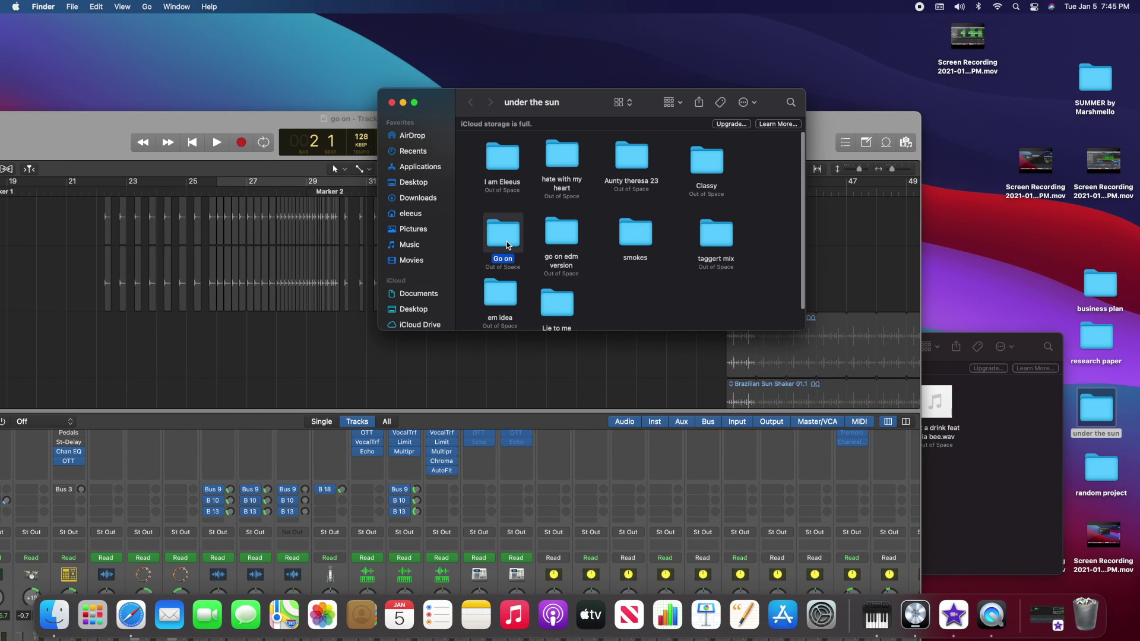
double_click(671, 155)
left_click(492, 156)
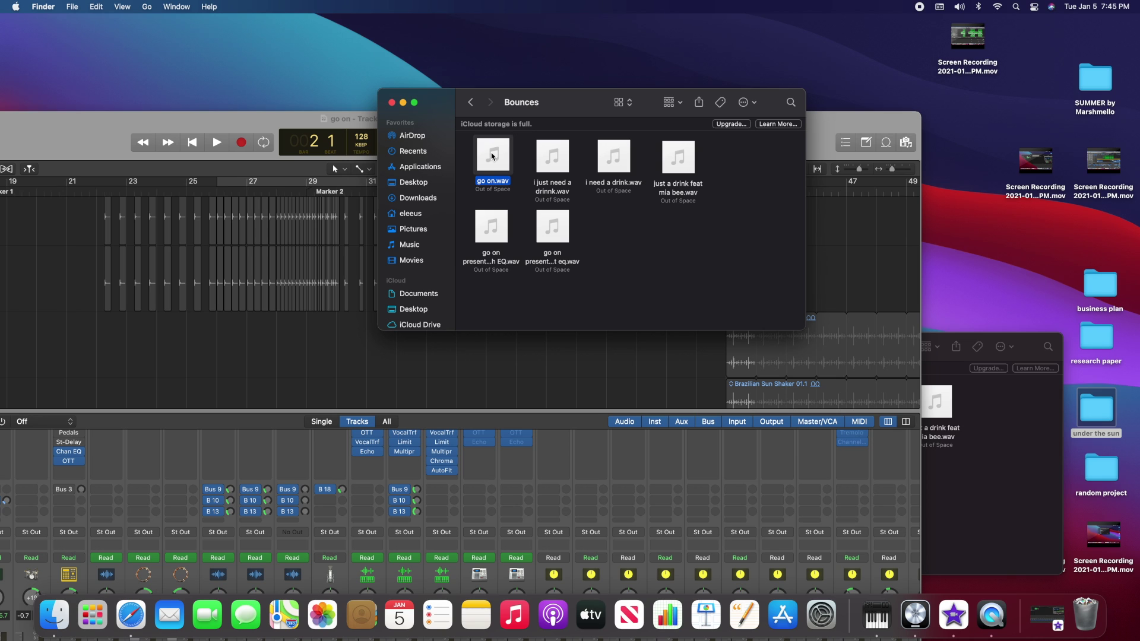
key("space")
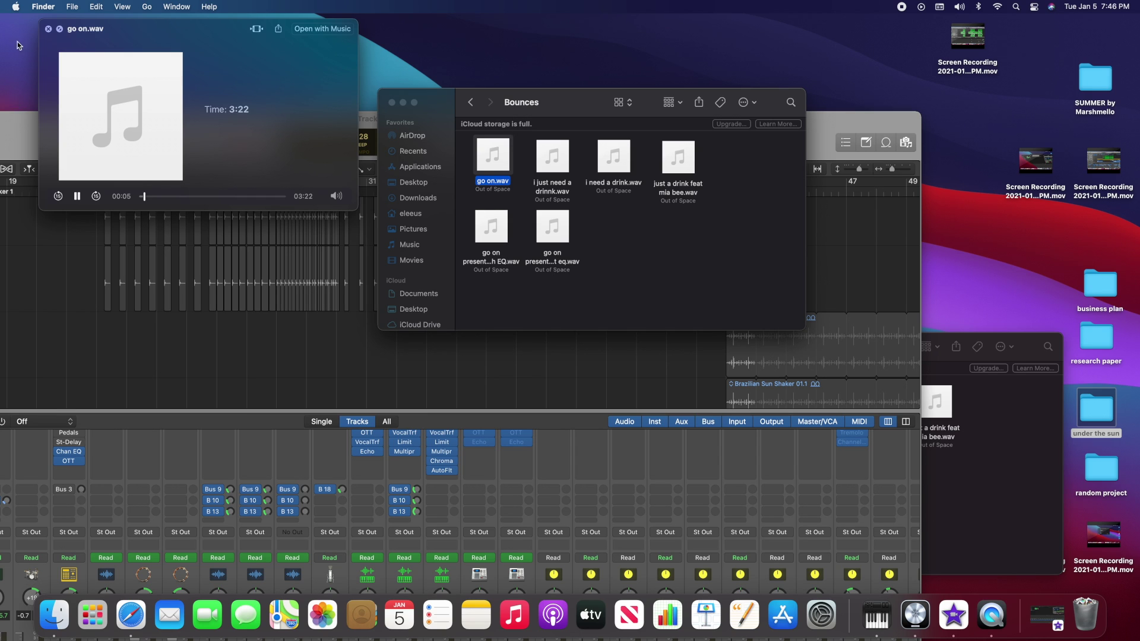
Close the go on.wav preview, and play a preview of i just need a drinnk.wav before closing it too.
left_click(49, 29)
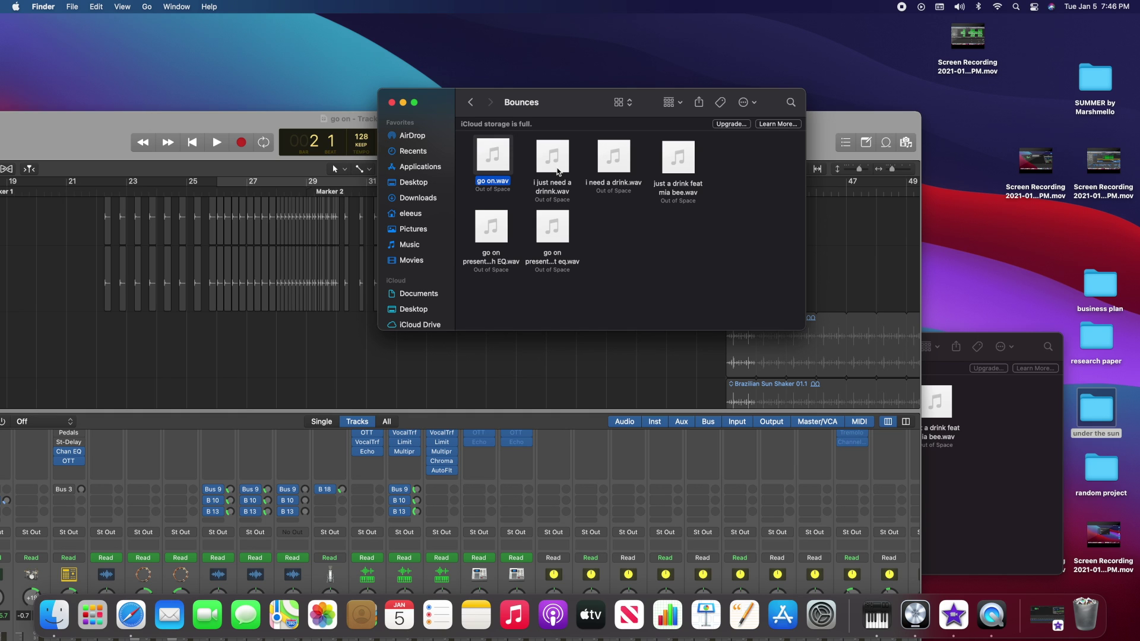
left_click(558, 172)
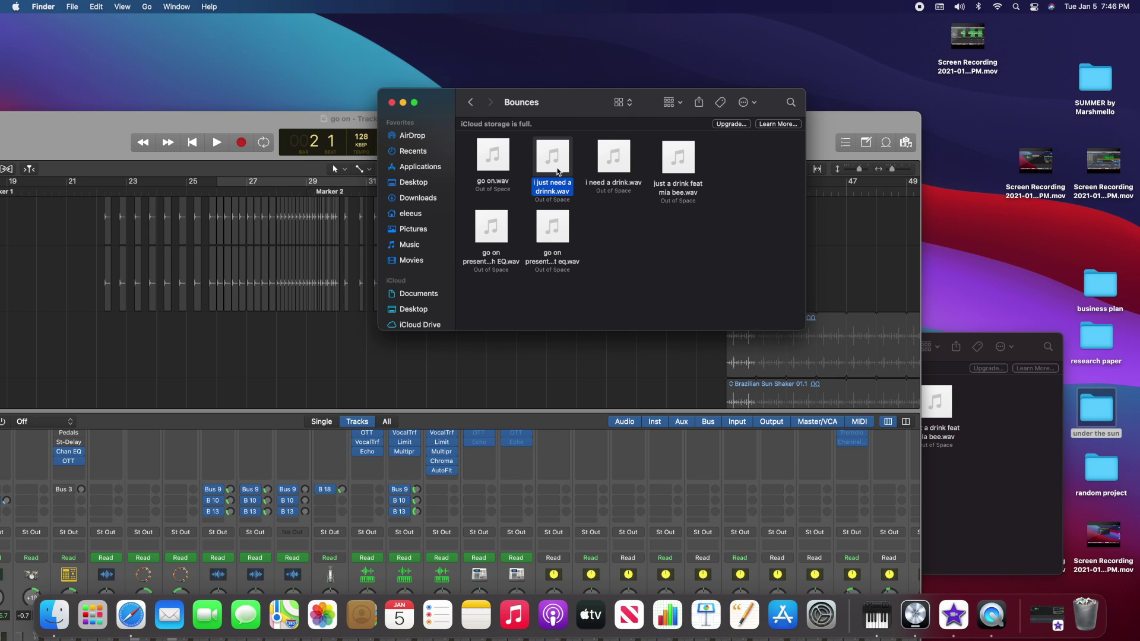
key("space")
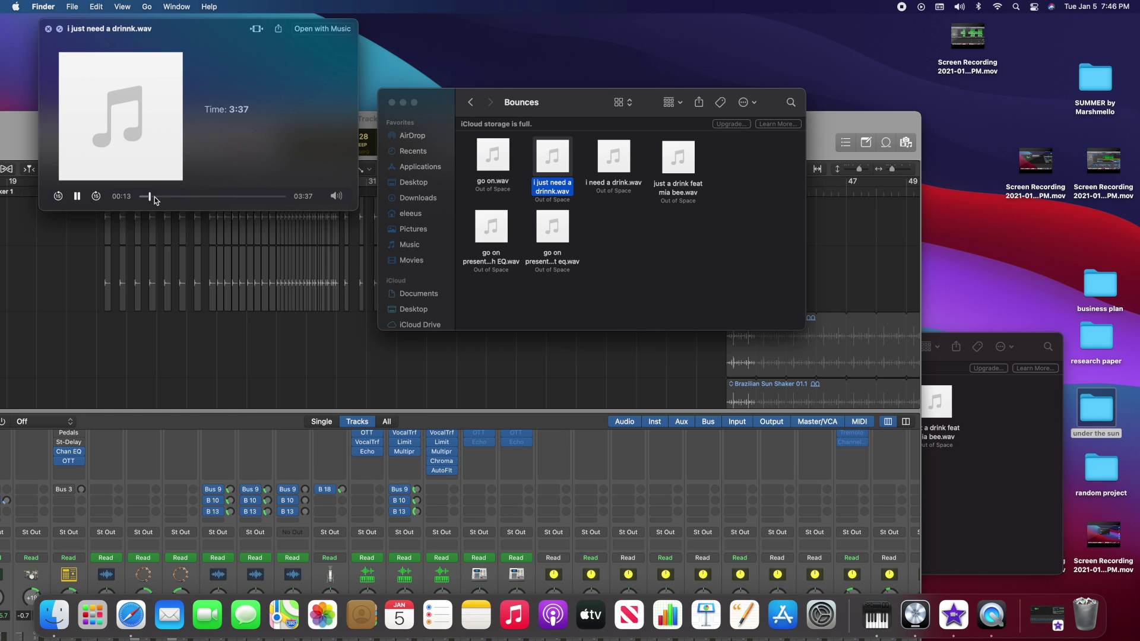
key("space")
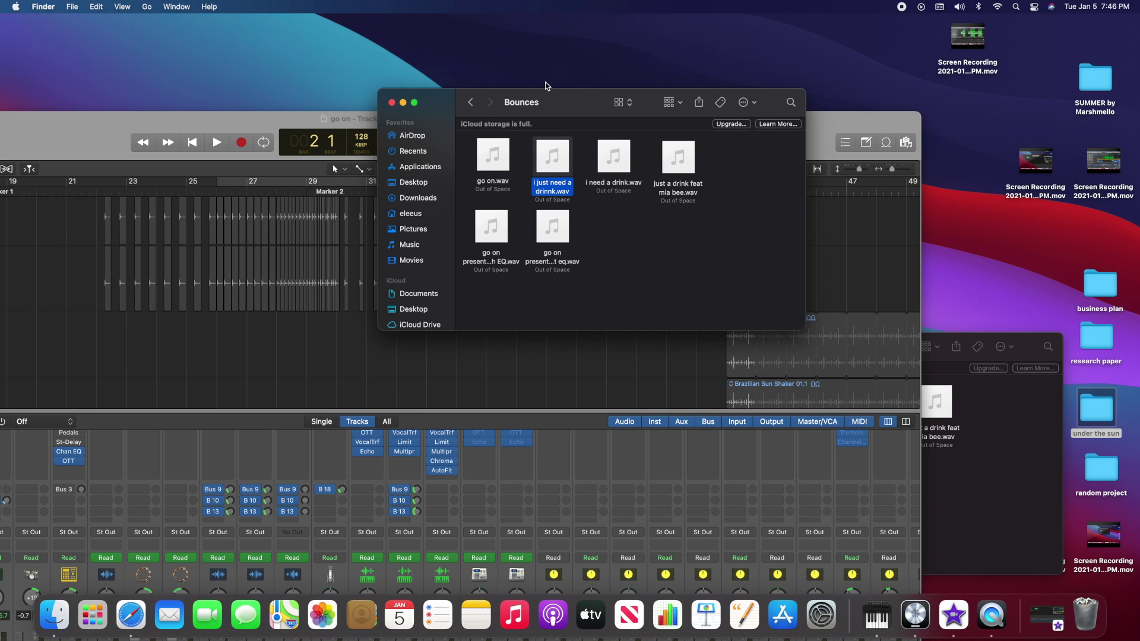
Move the Bounces window aside and enlarge the go on project window to fill the desktop, showing the tracks around Marker 1.
left_click_drag(576, 111, 772, 40)
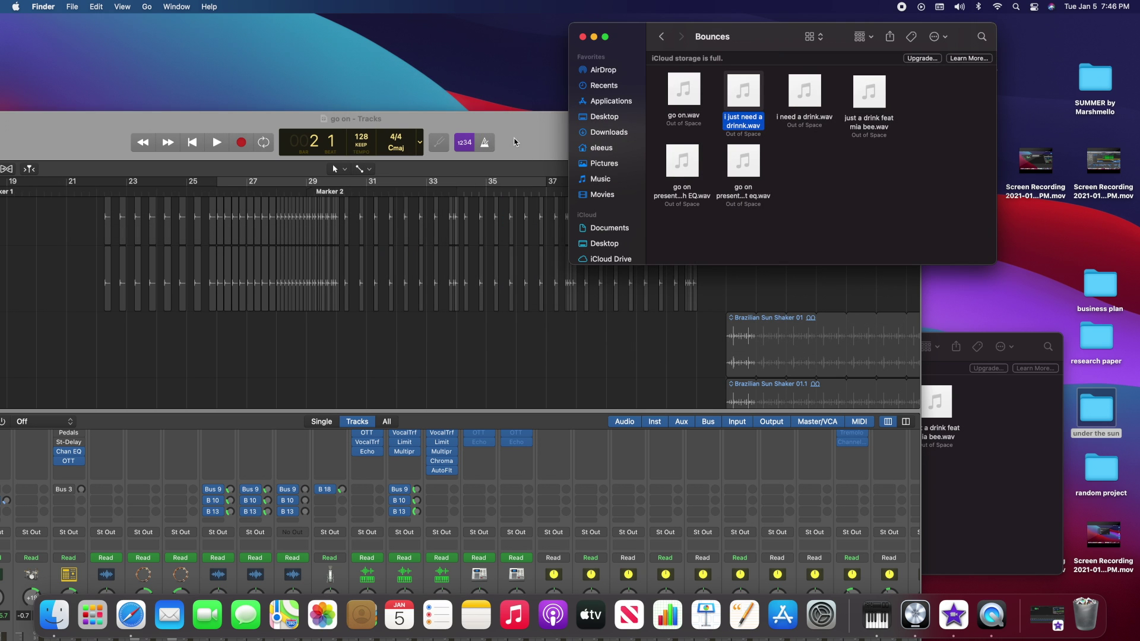
double_click(514, 144)
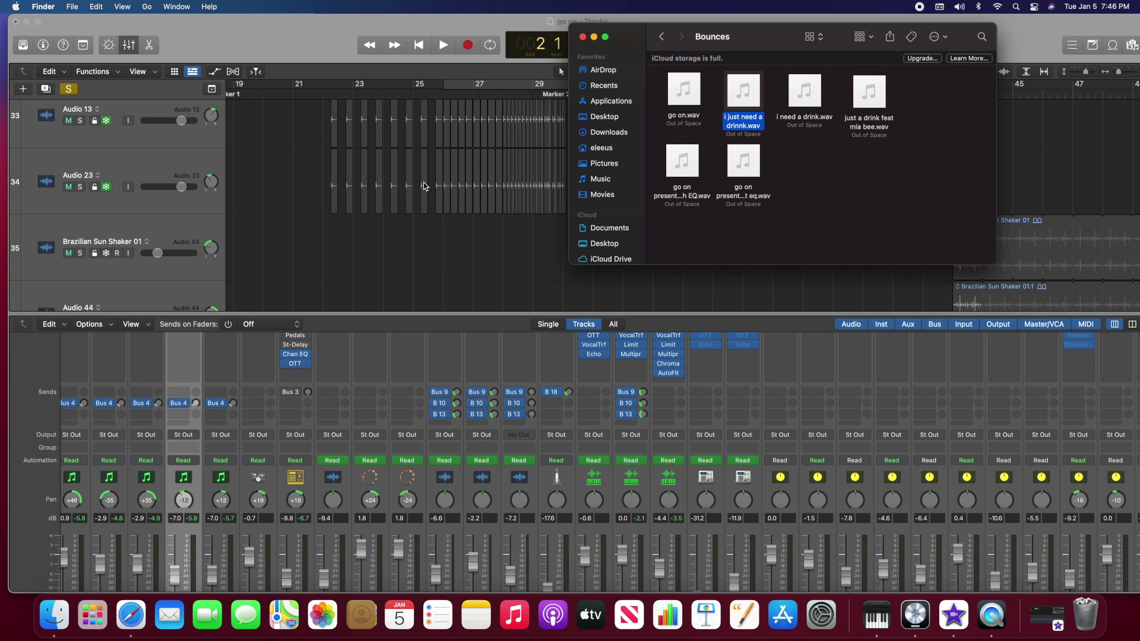
scroll(422, 182, "up", 4)
scroll(399, 203, "left", 6)
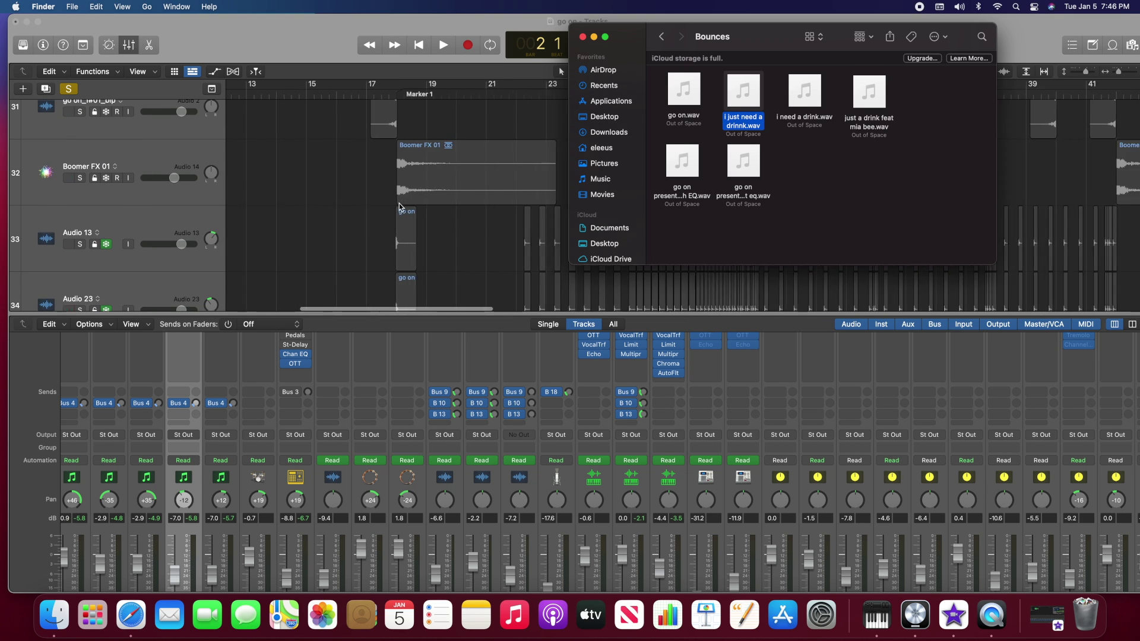
Play a short preview of i need a drink.wav and close it.
key("Right")
key("space")
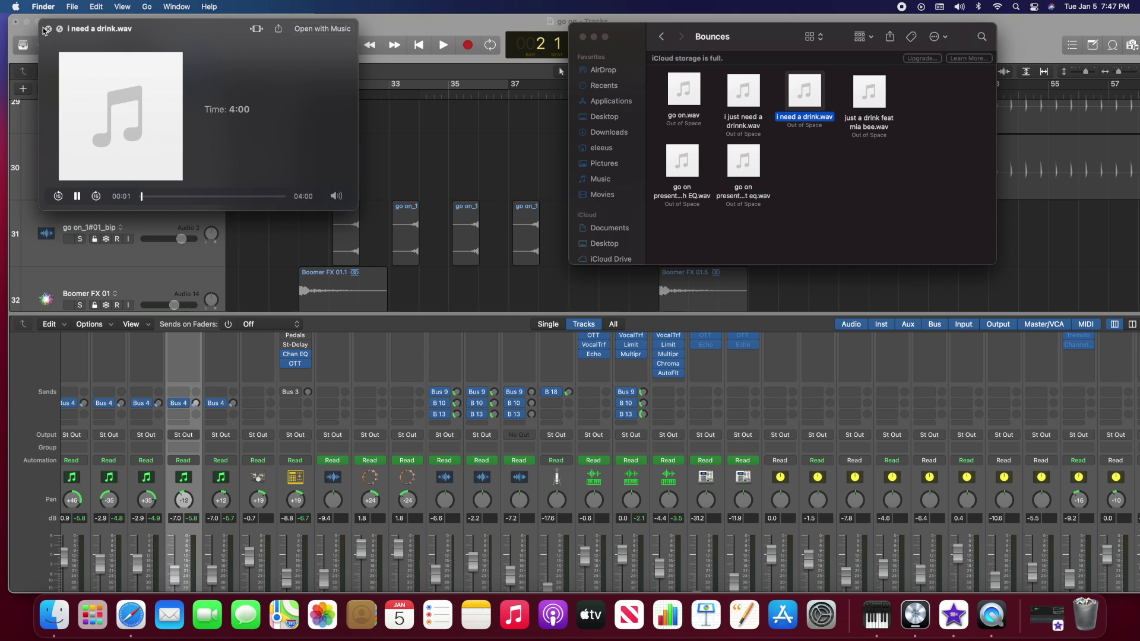
left_click(49, 30)
Preview the start of the "just a drink" featured-vocal bounce, pause it and close the preview.
left_click(880, 107)
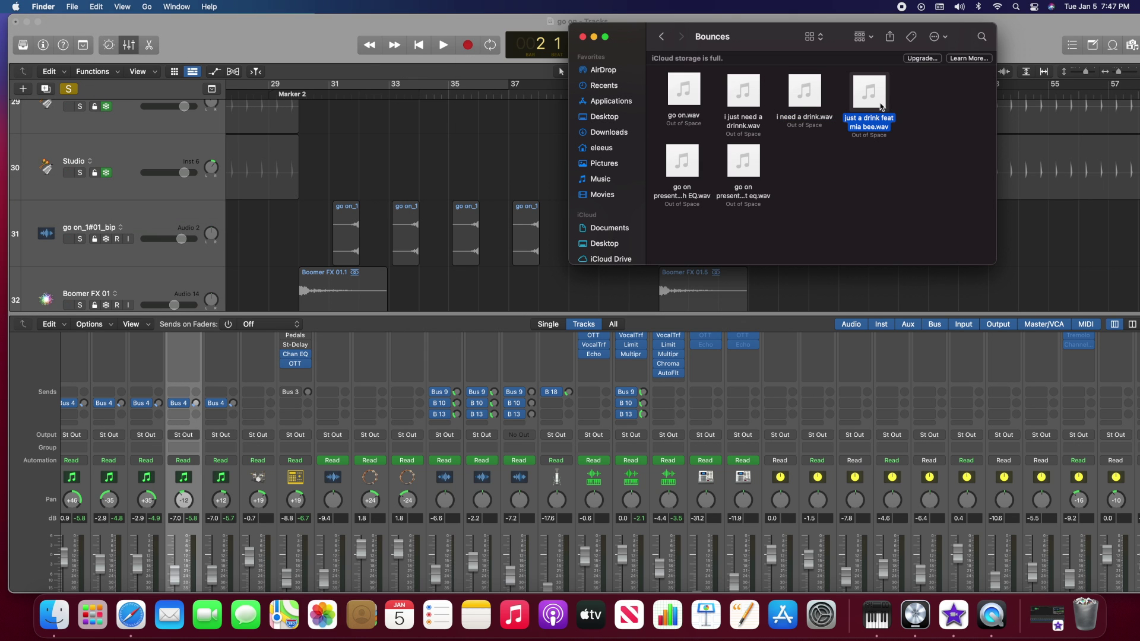
key("space")
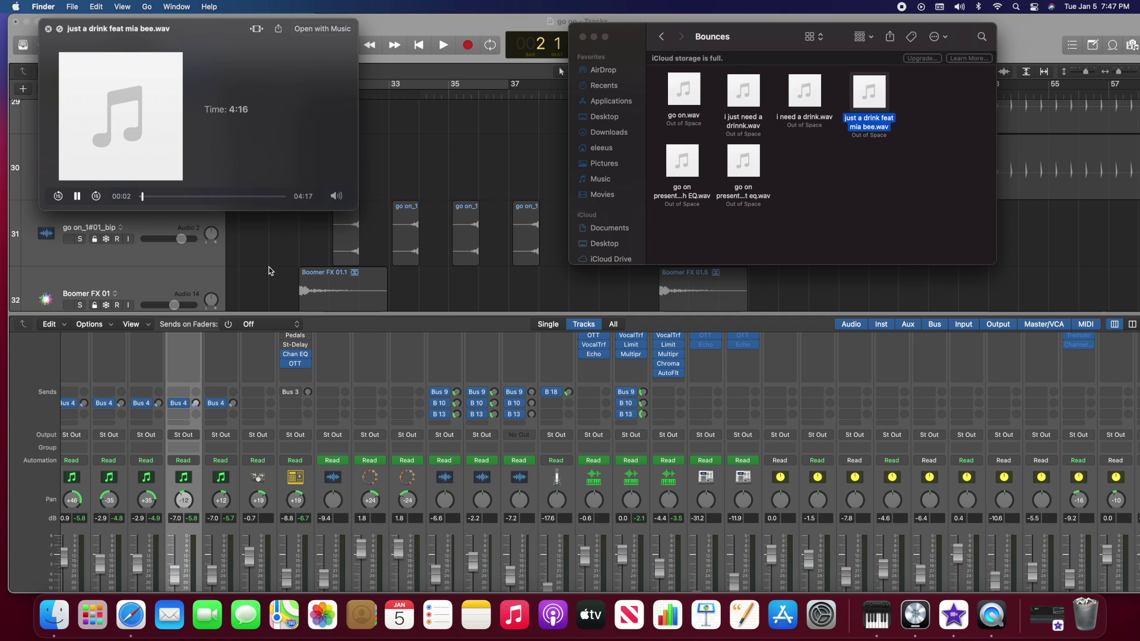
left_click(78, 197)
key("space")
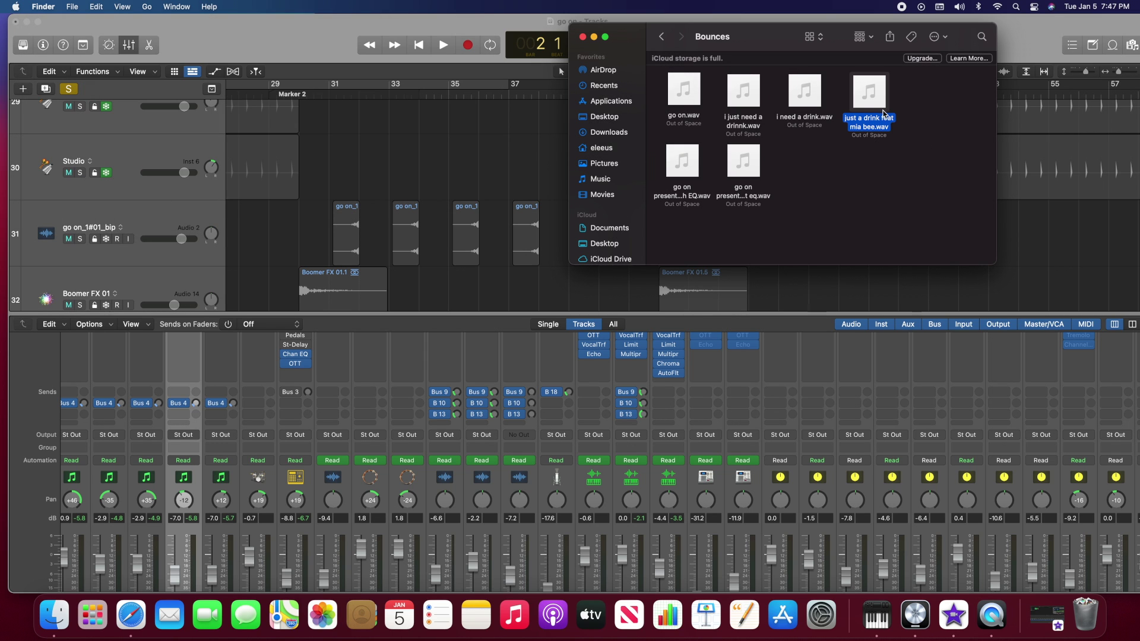
Reopen the "just a drink" preview, listen from about one minute in, move the preview window aside and close it.
key("space")
left_click(174, 195)
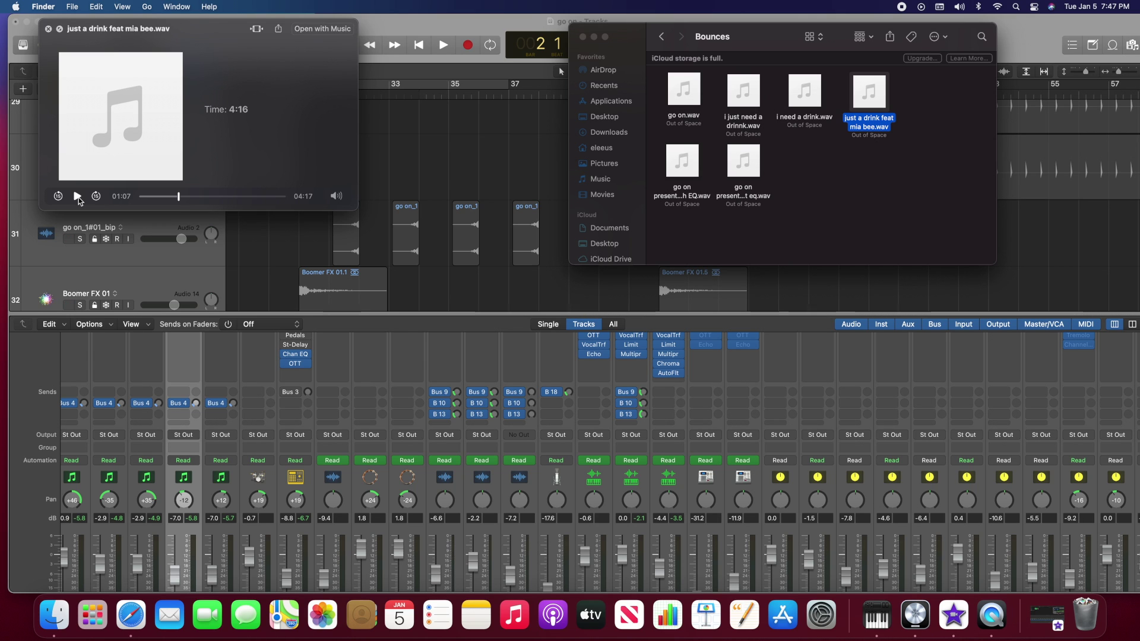
left_click(78, 196)
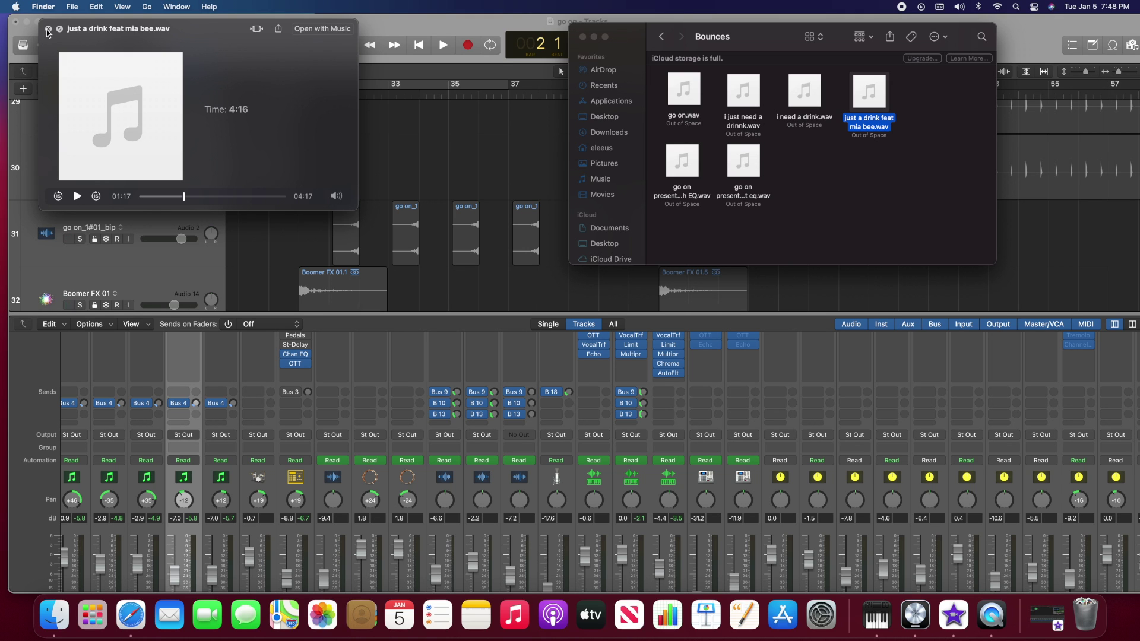
left_click_drag(191, 34, 281, 62)
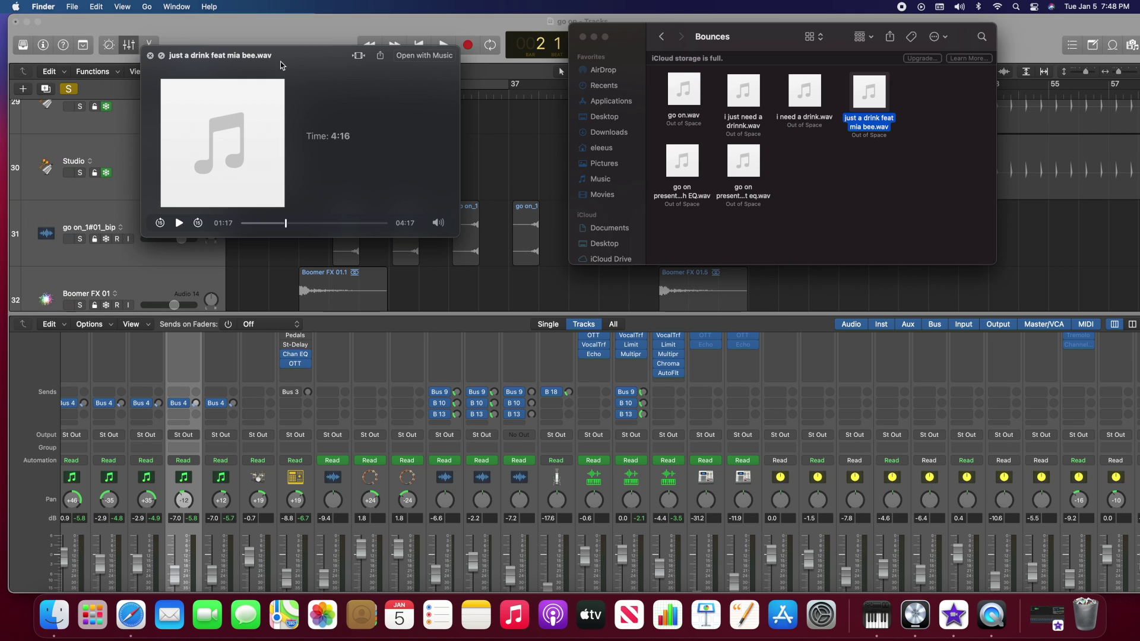
left_click(150, 57)
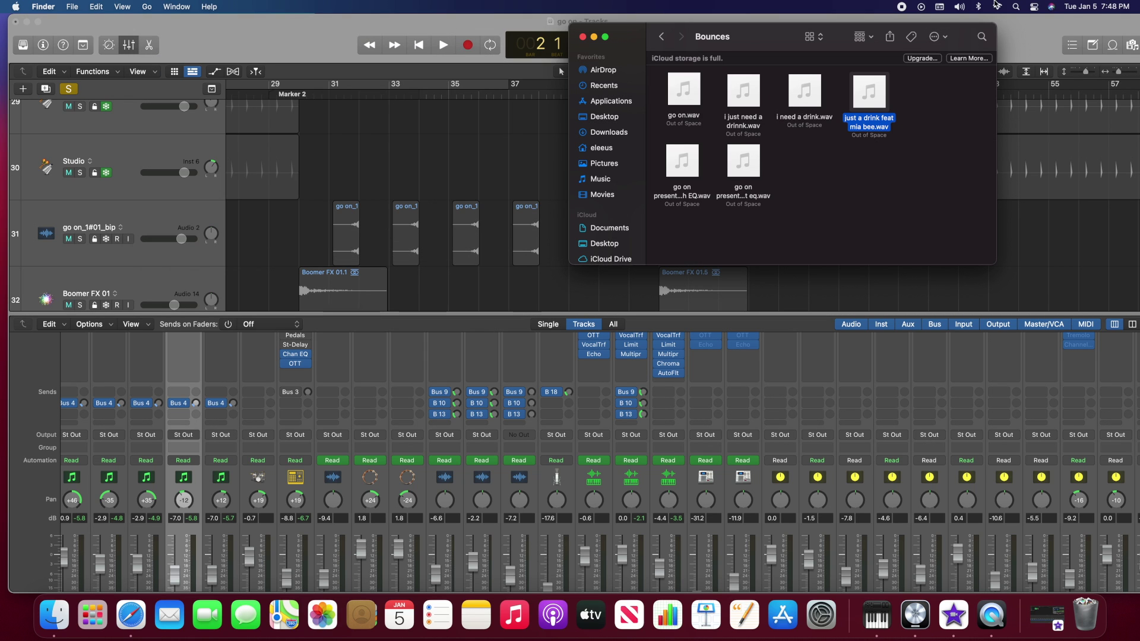